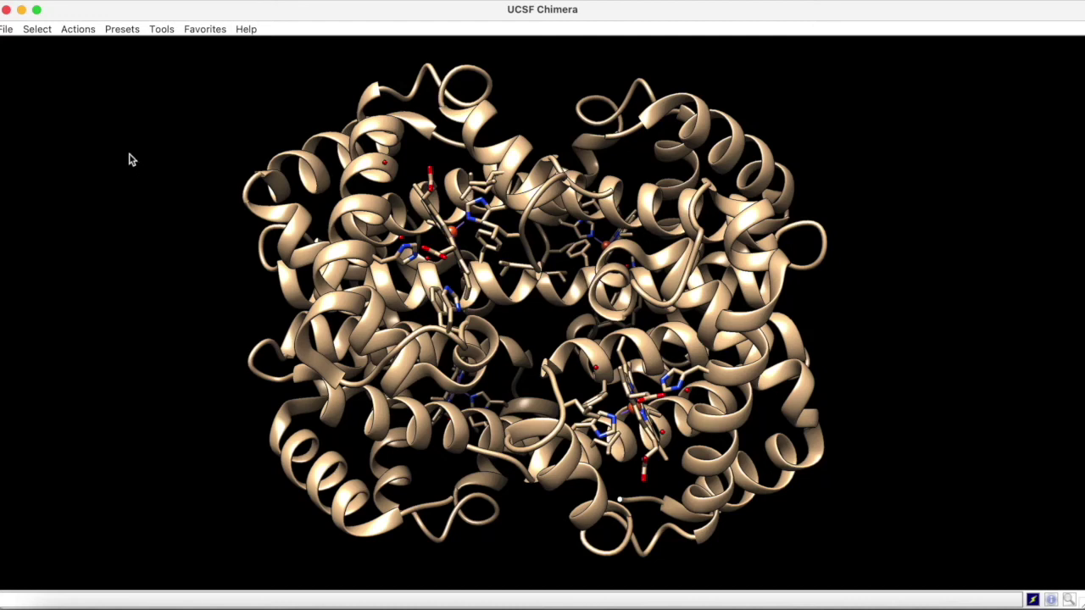
Step: Browse the Select menu options, then dismiss it without choosing anything
click(47, 34)
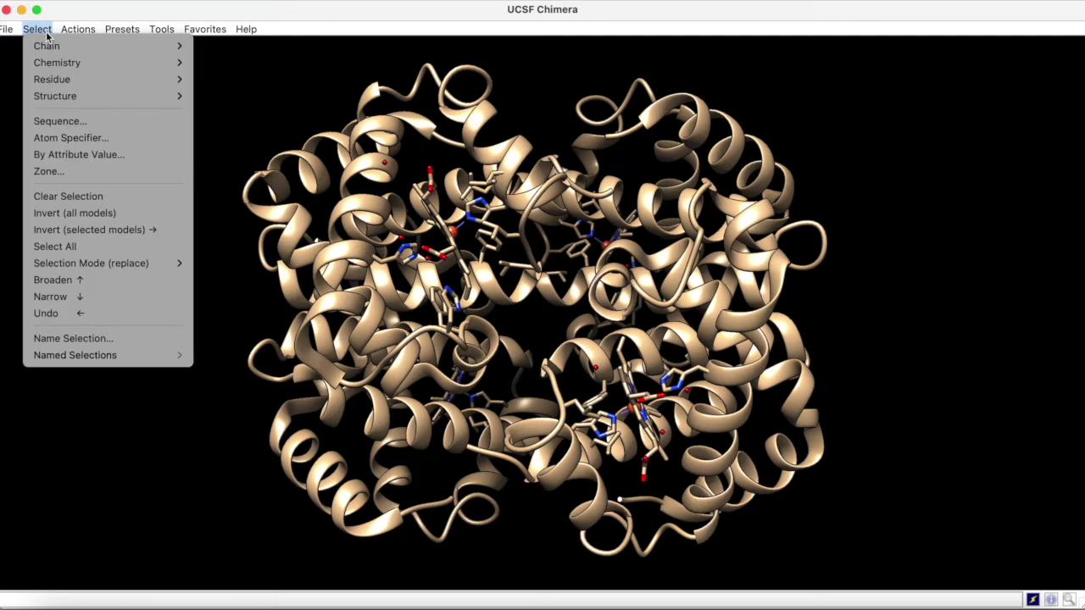
mouse_move(50, 48)
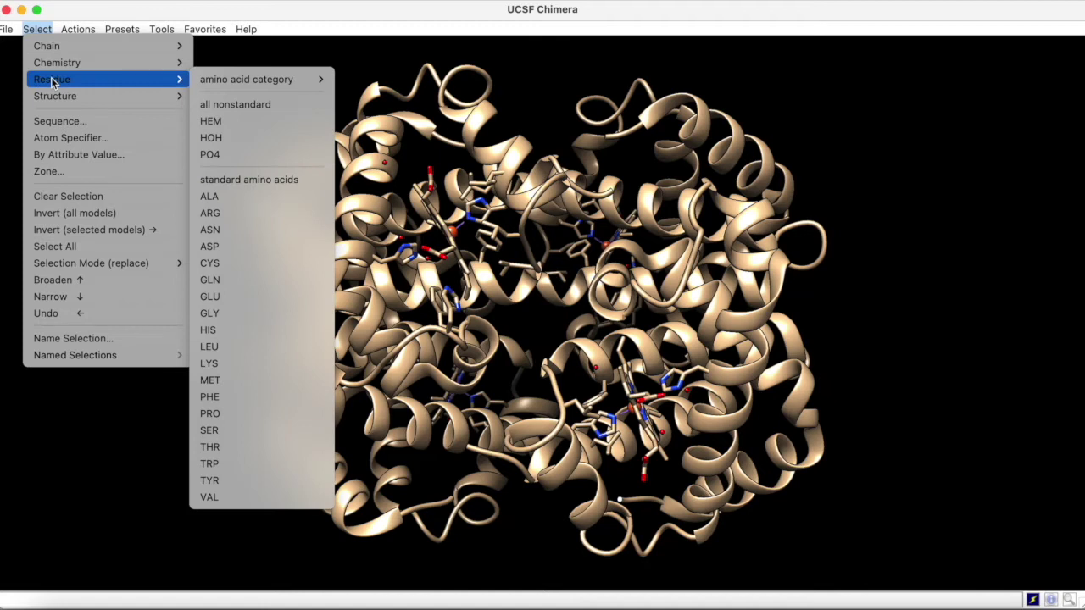
mouse_move(54, 98)
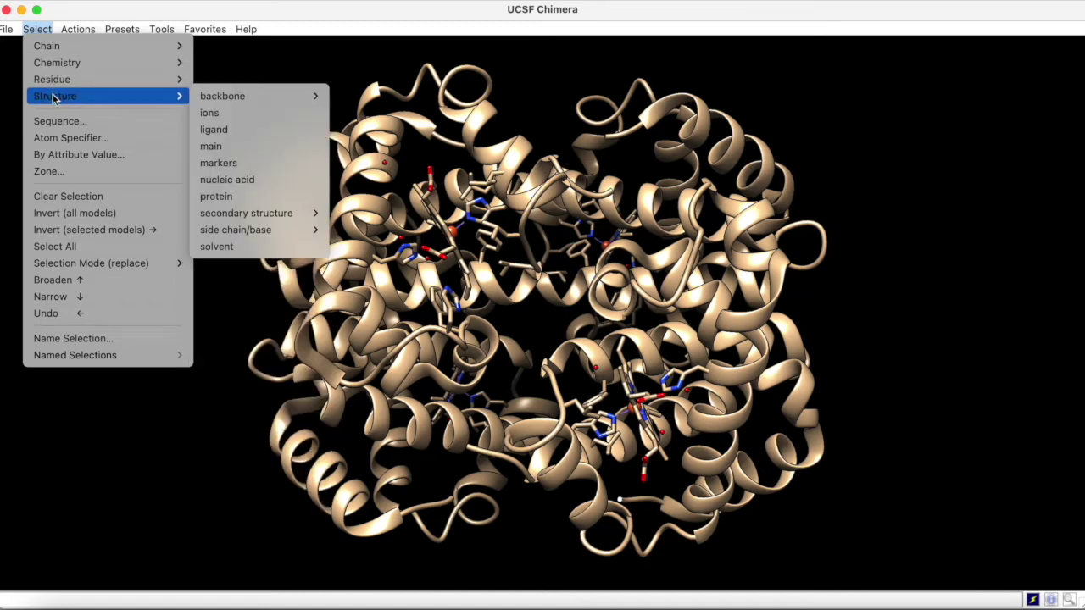
click(218, 172)
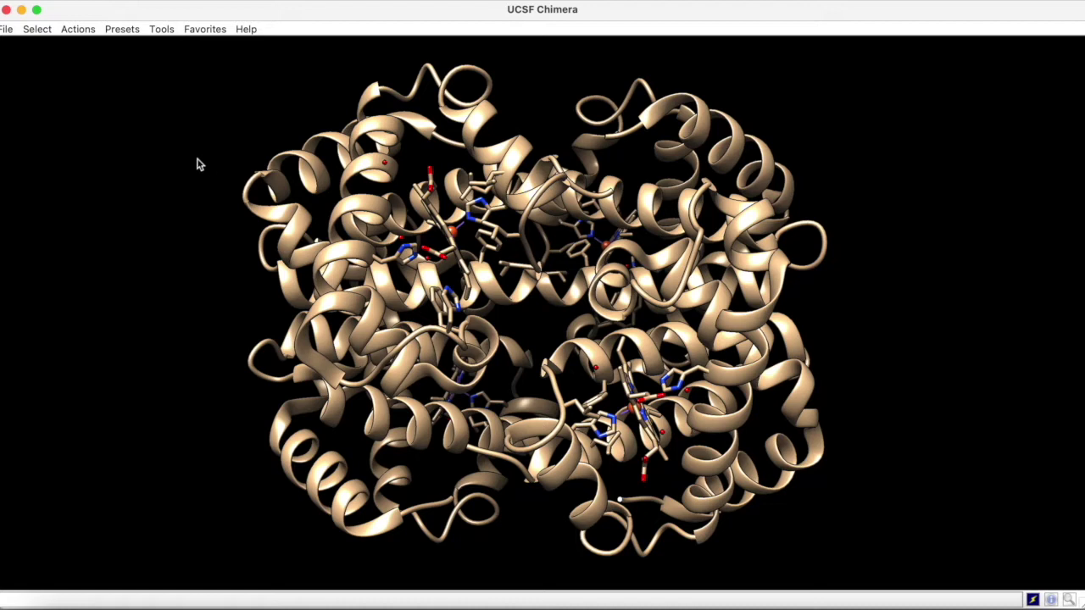
Step: Select all four iron atoms by element (Fe) from the Chemistry submenu
click(37, 29)
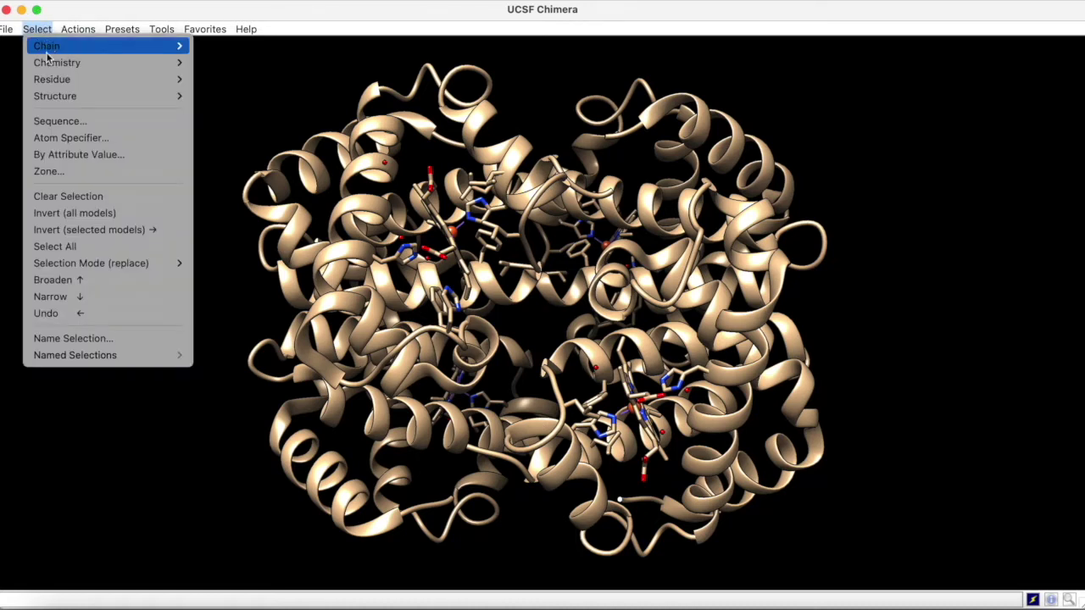
mouse_move(52, 66)
mouse_move(230, 64)
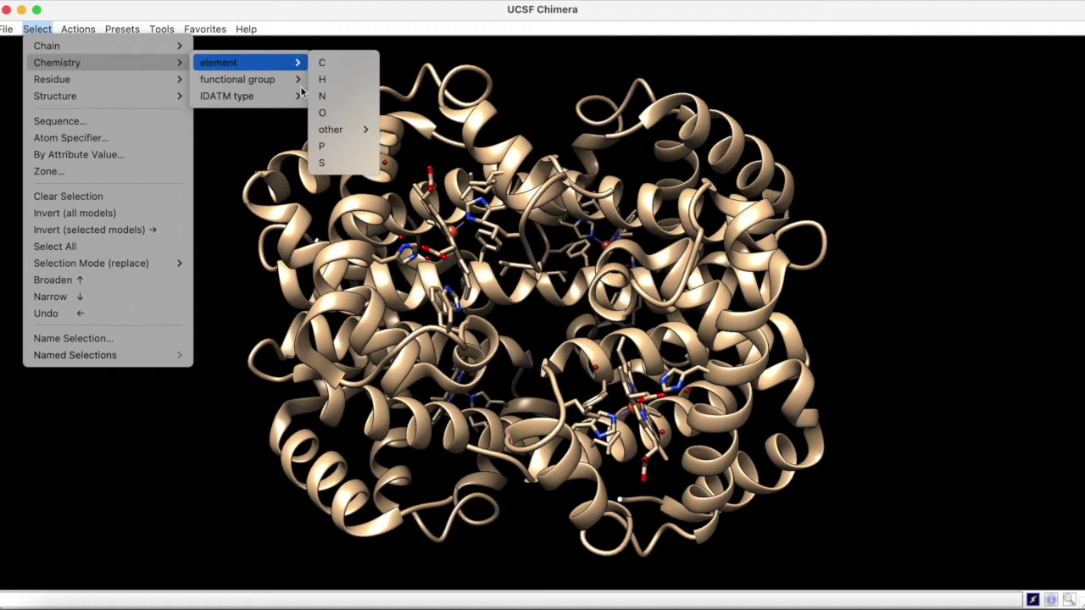
mouse_move(342, 137)
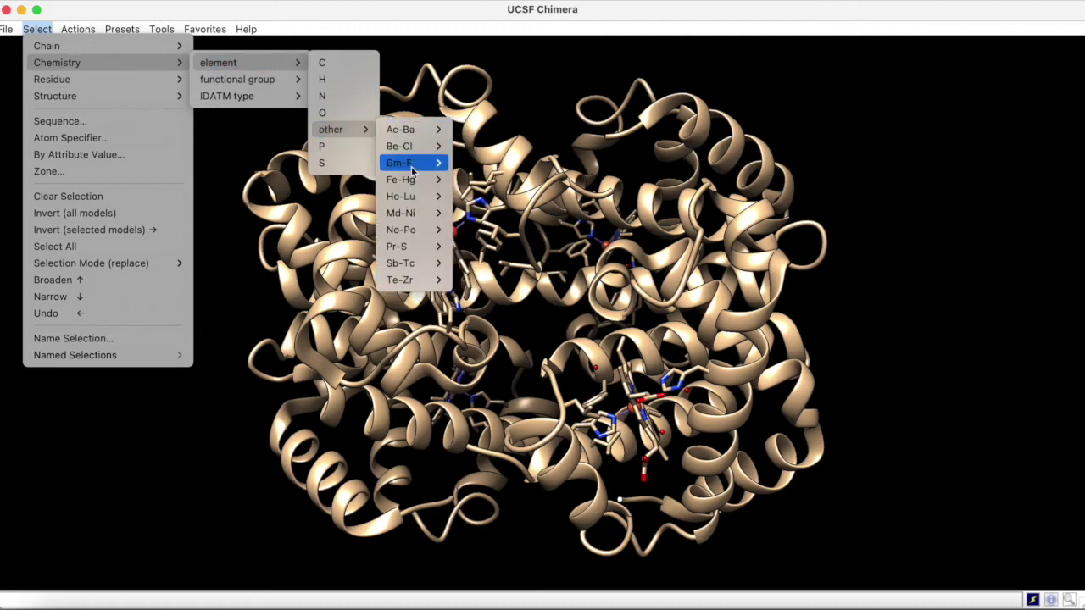
mouse_move(412, 182)
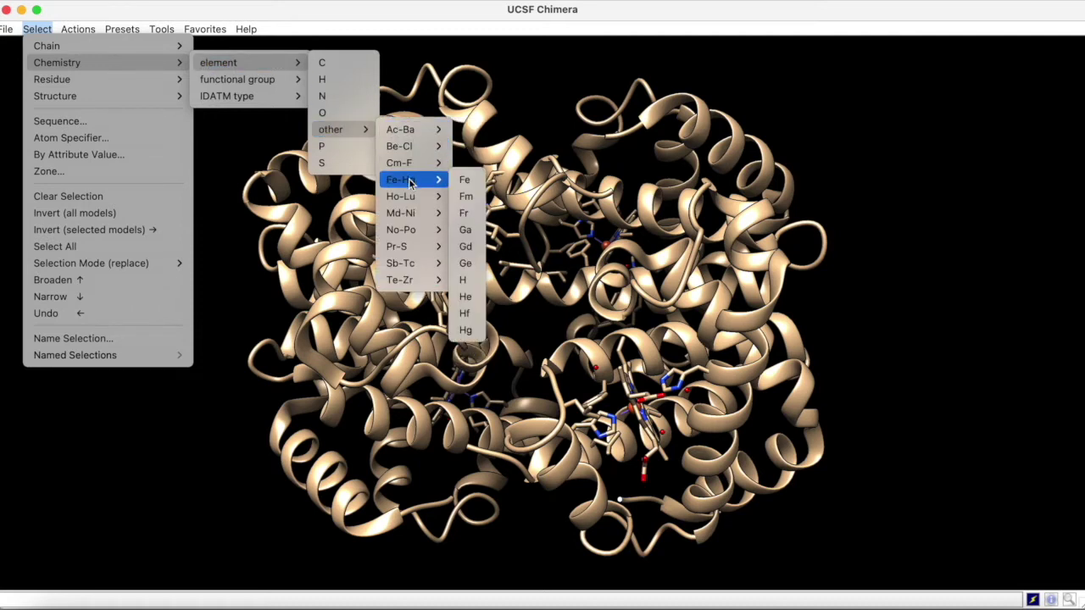
click(465, 181)
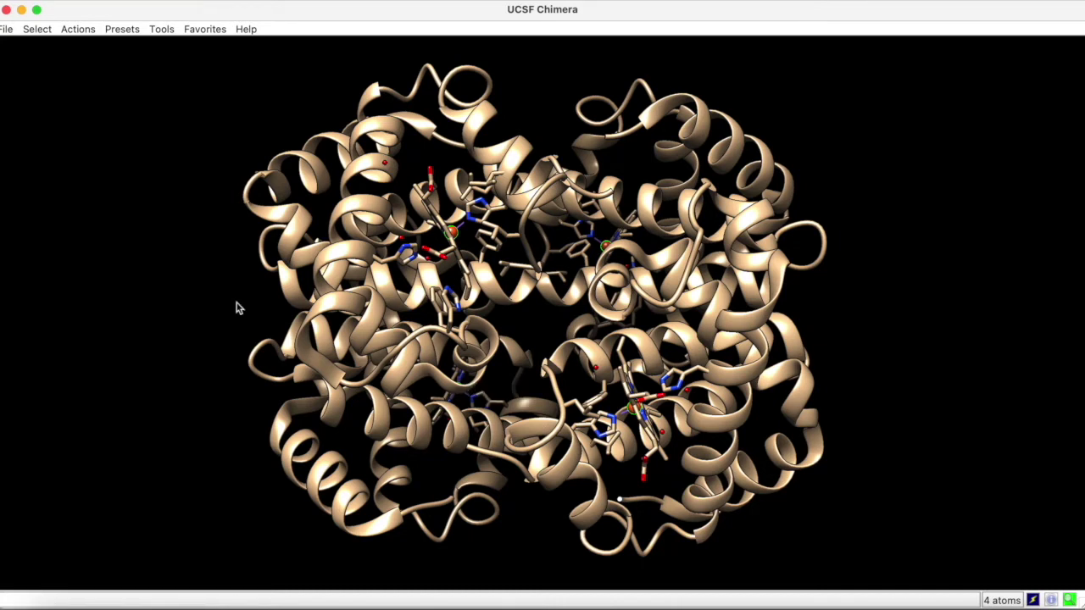
Step: Select chain A of the hemoglobin
click(39, 34)
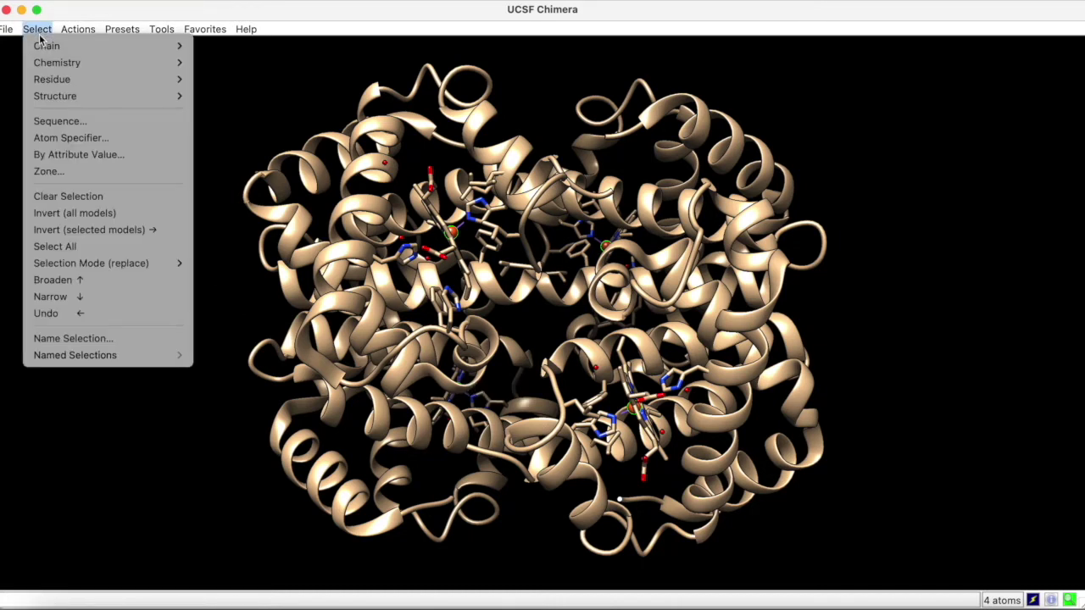
mouse_move(41, 46)
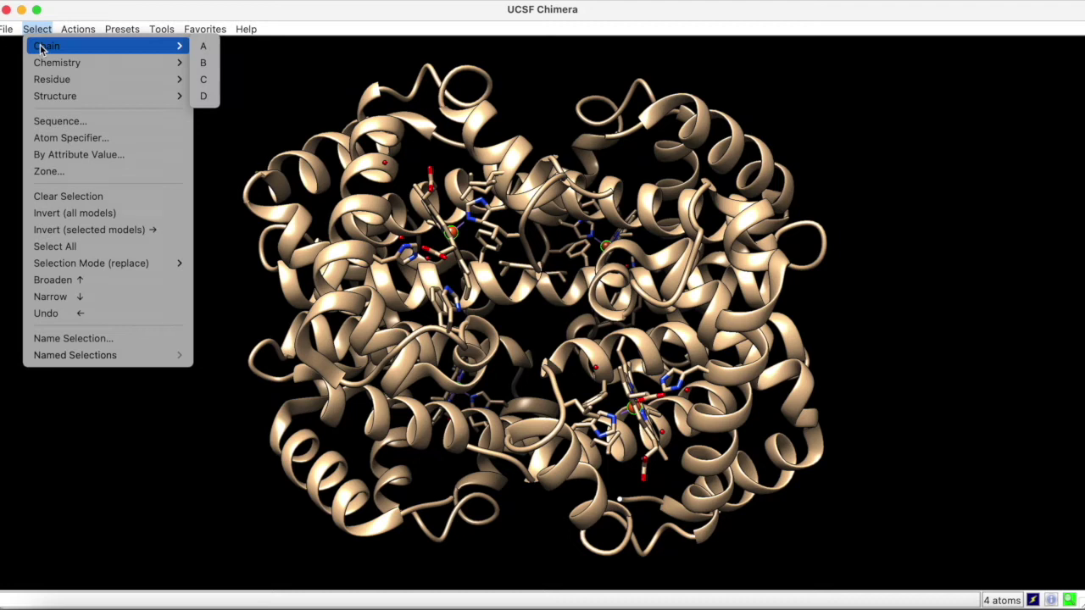
click(202, 47)
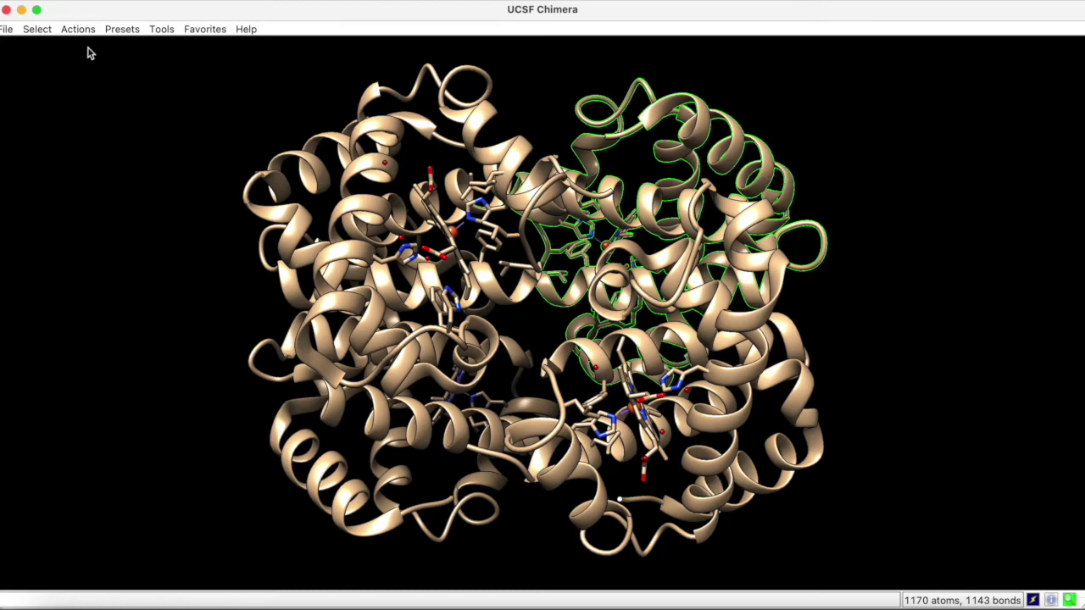
Step: Invert the selection to the other chains, then invert it back to chain A
click(38, 30)
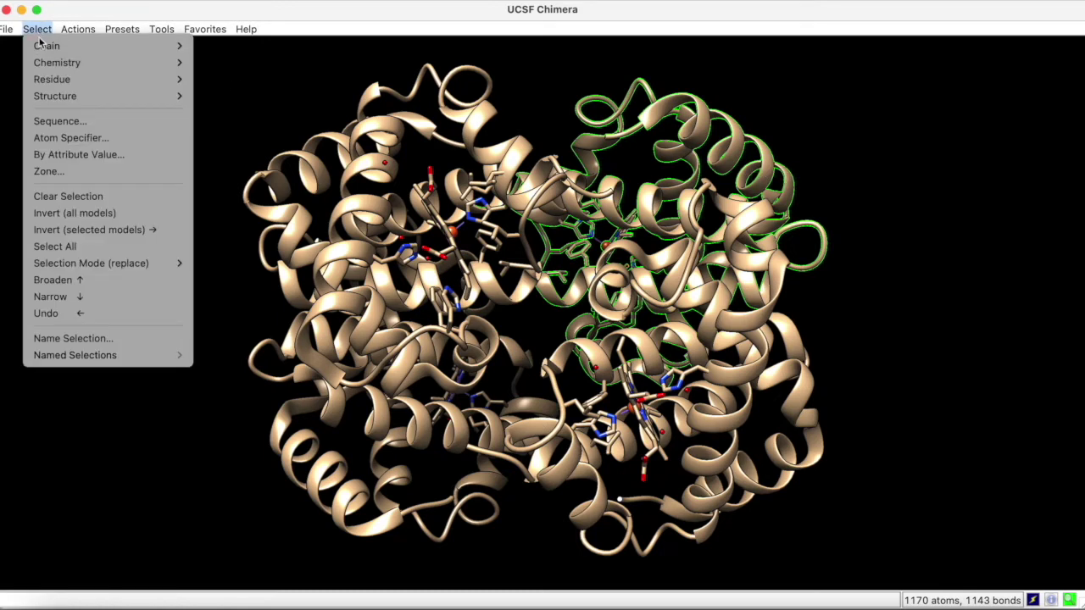
click(83, 229)
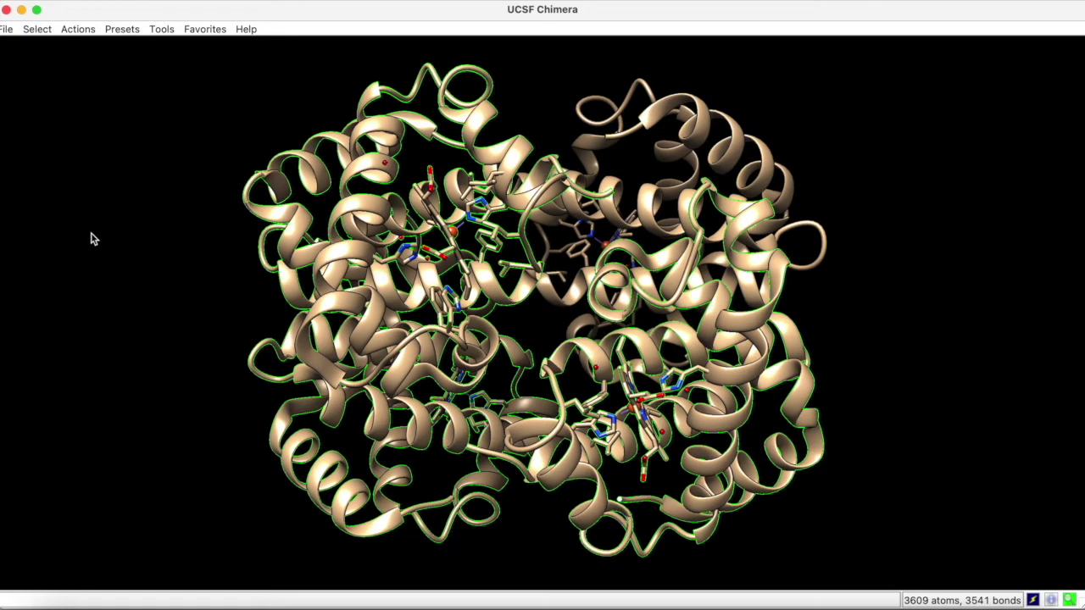
click(38, 29)
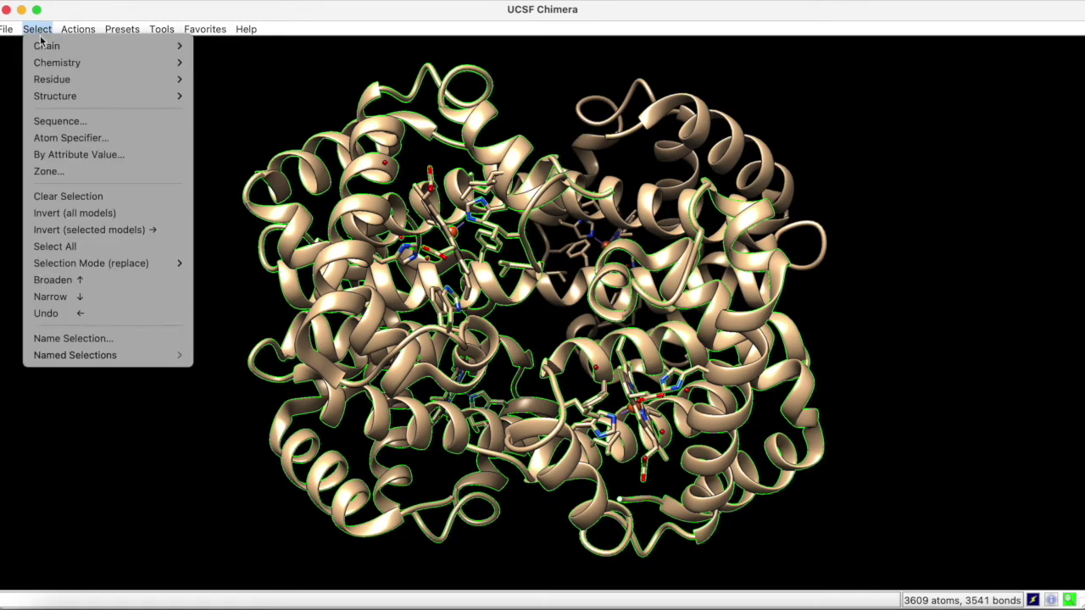
click(85, 230)
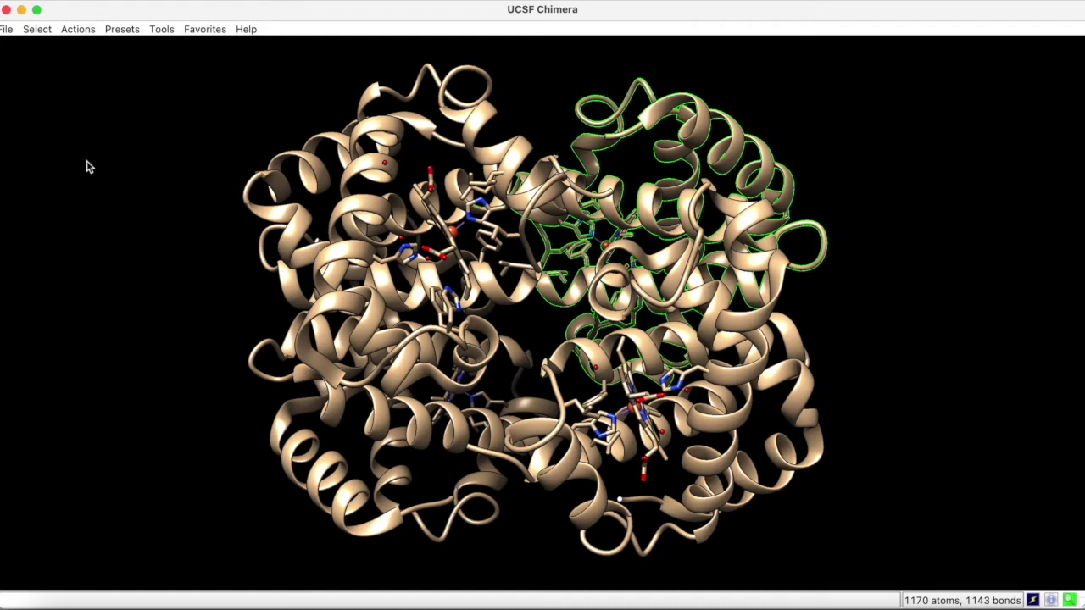
Step: Select chain B in place of chain A
click(37, 29)
mouse_move(45, 48)
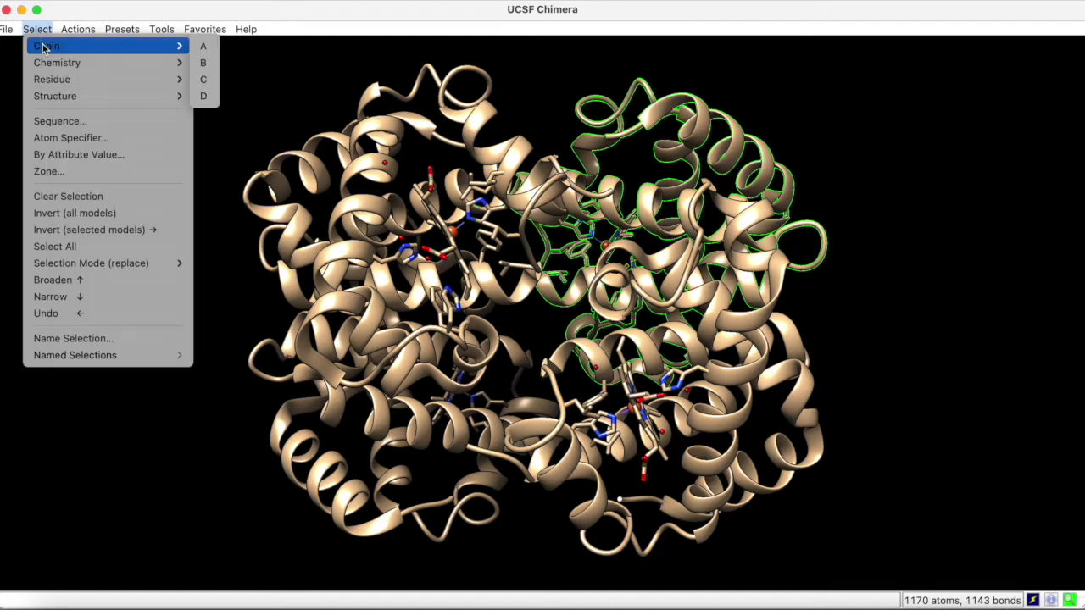
click(203, 62)
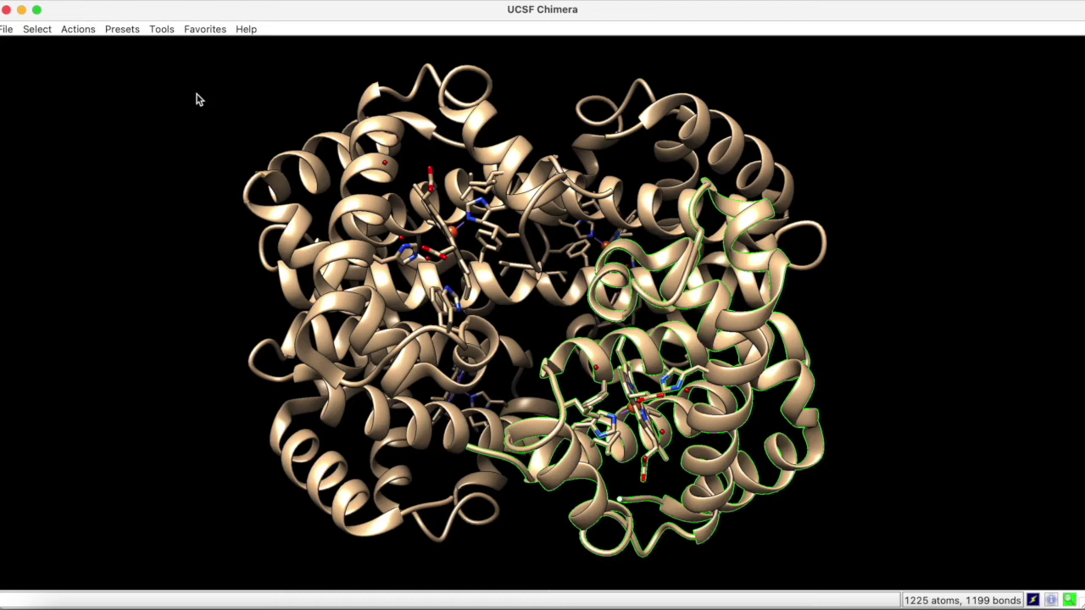
Step: Set selection mode to append and add chain A, giving 2395 atoms selected
click(37, 29)
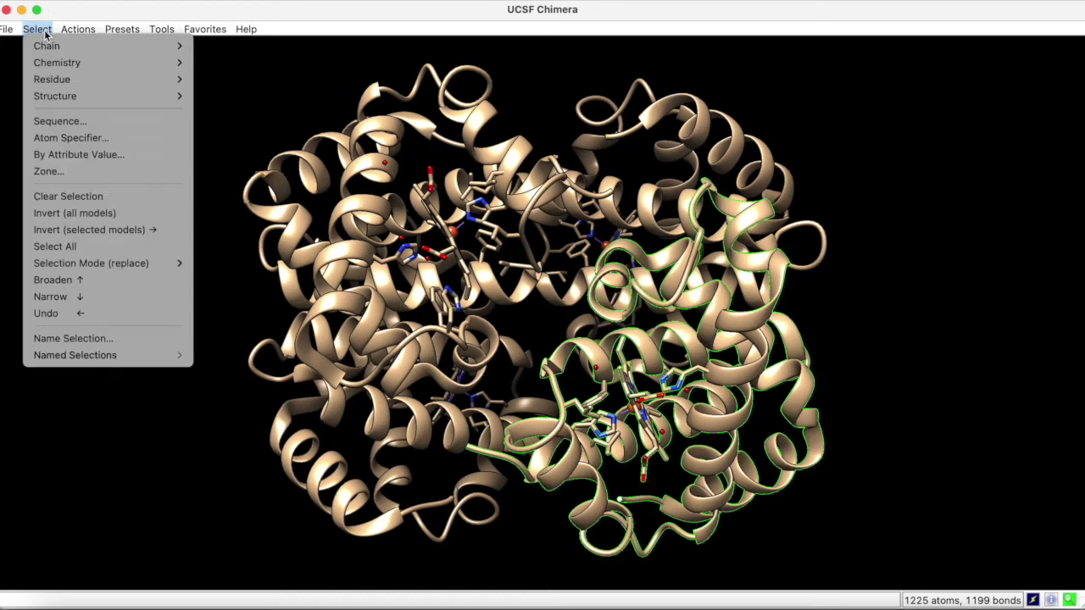
mouse_move(97, 265)
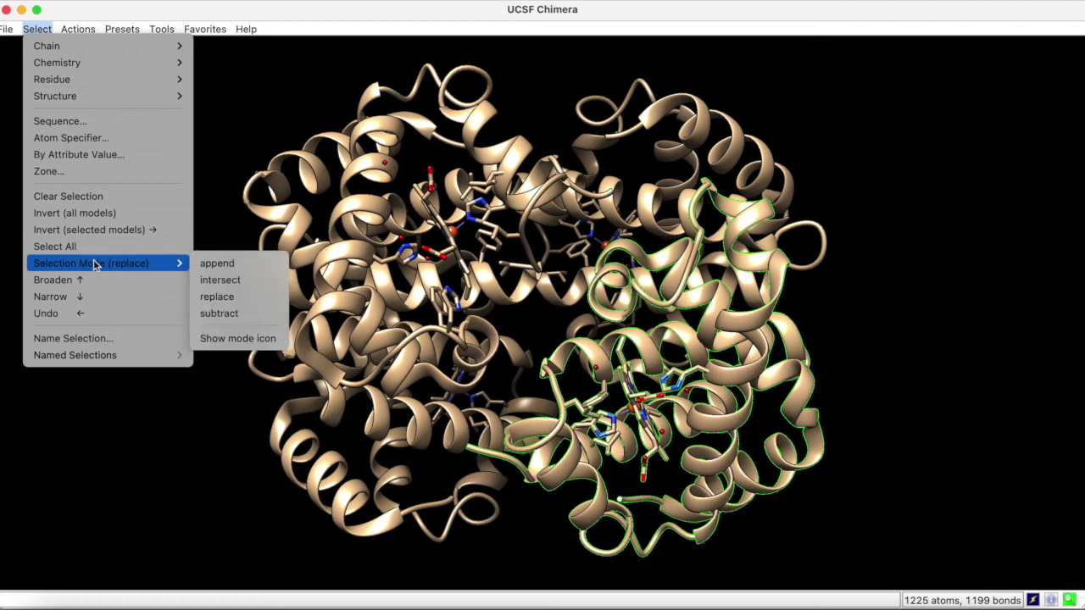
click(219, 268)
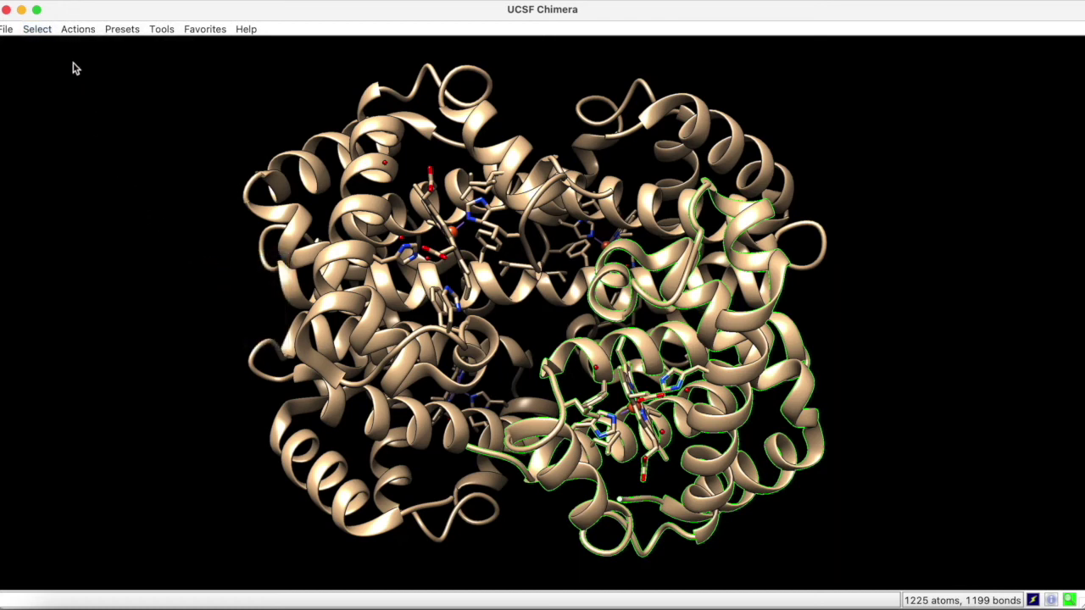
click(44, 31)
mouse_move(48, 45)
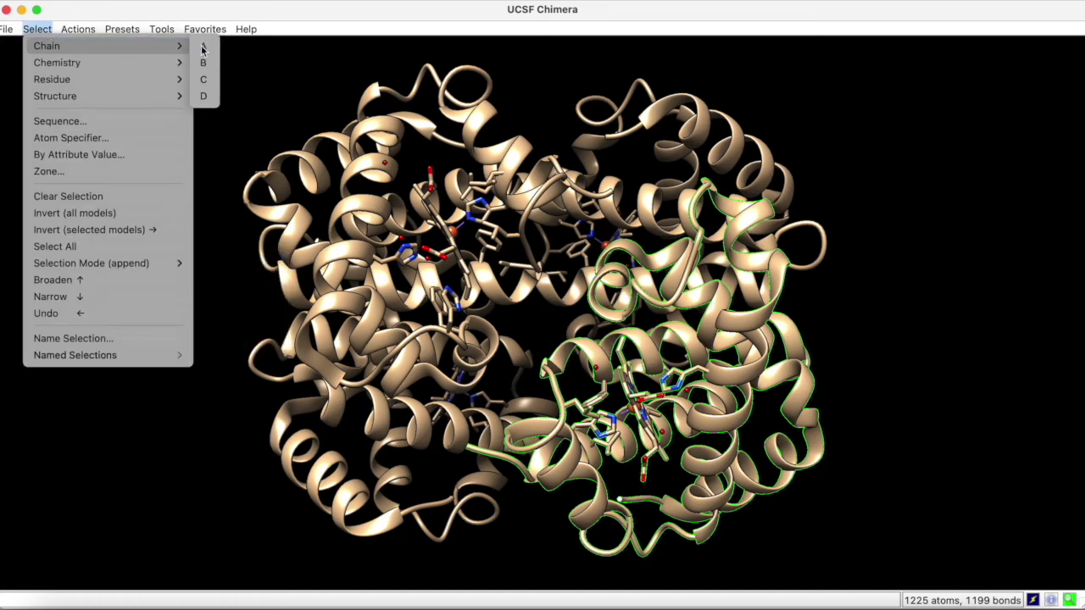
click(203, 62)
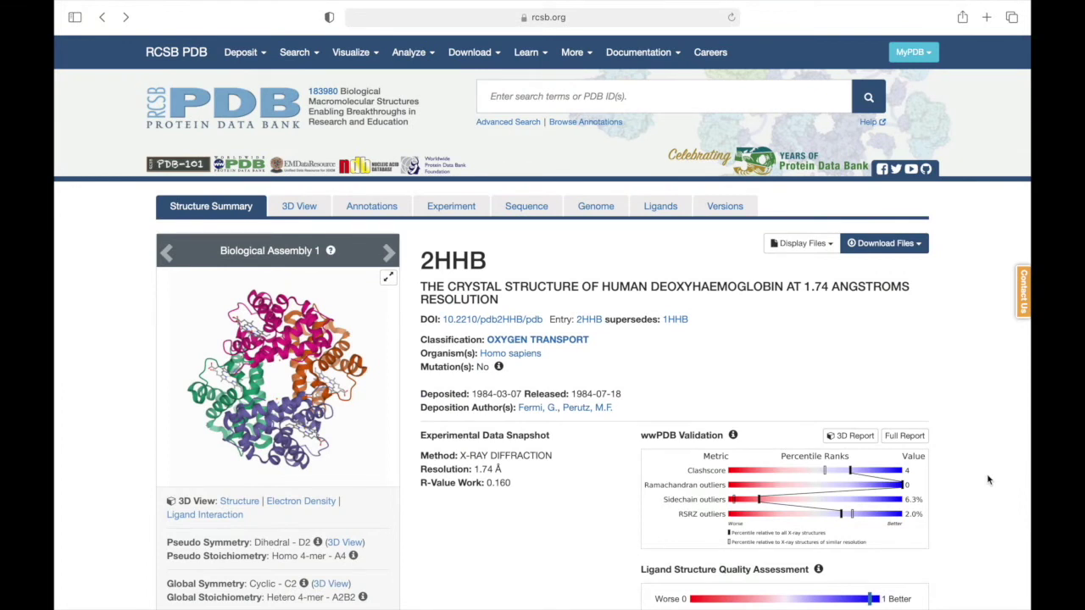
Step: Scroll the 2HHB page down to the Small Molecules (HEM, PO4) and Experimental Data sections
scroll(988, 481, down, 10)
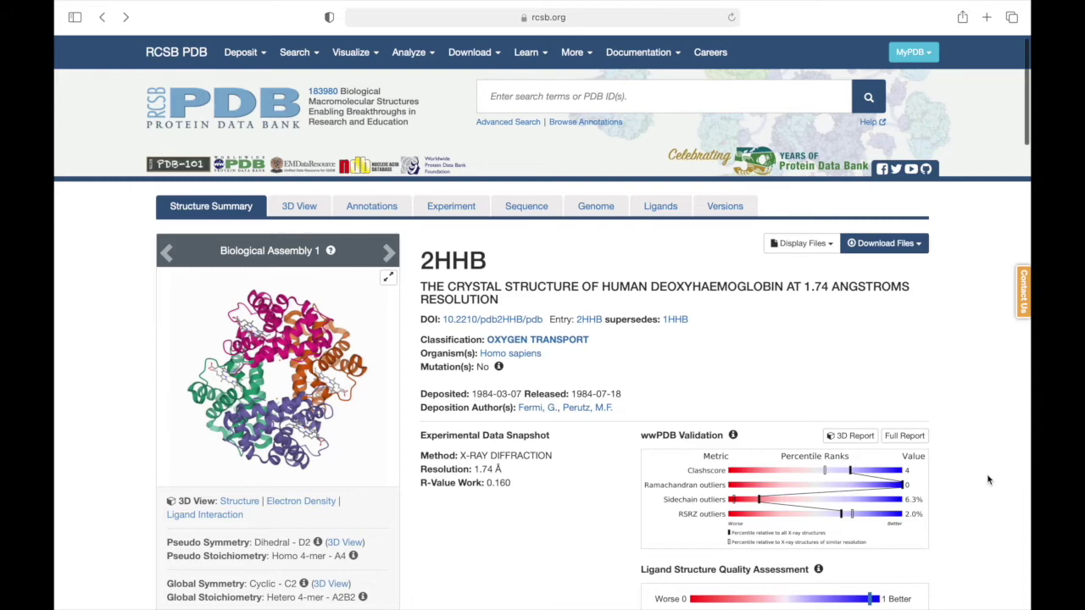
scroll(988, 481, down, 15)
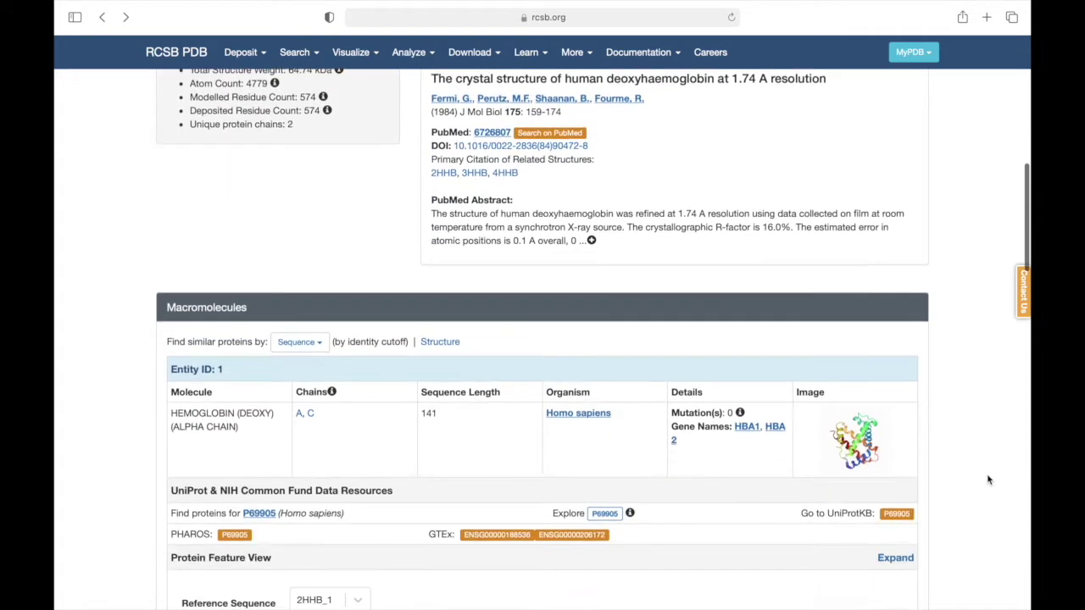
scroll(987, 481, down, 9)
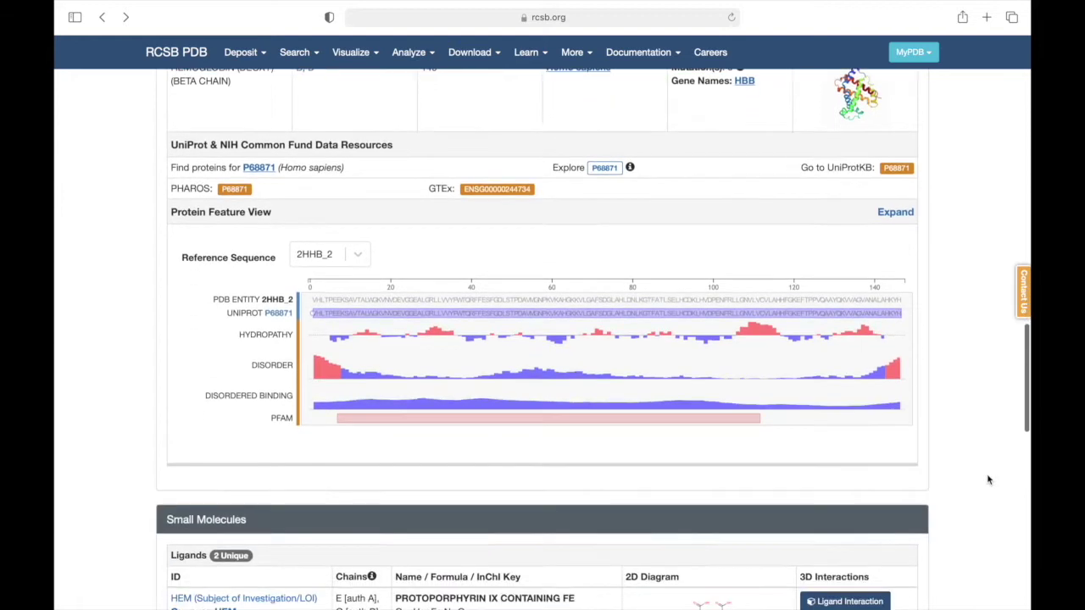
scroll(987, 481, down, 1)
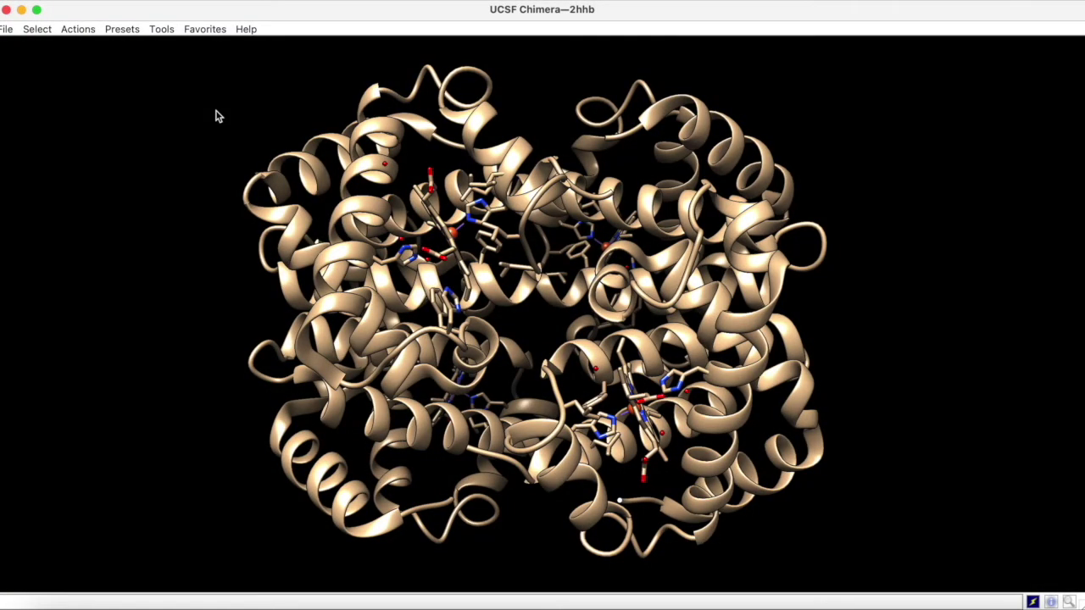
click(42, 29)
mouse_move(49, 80)
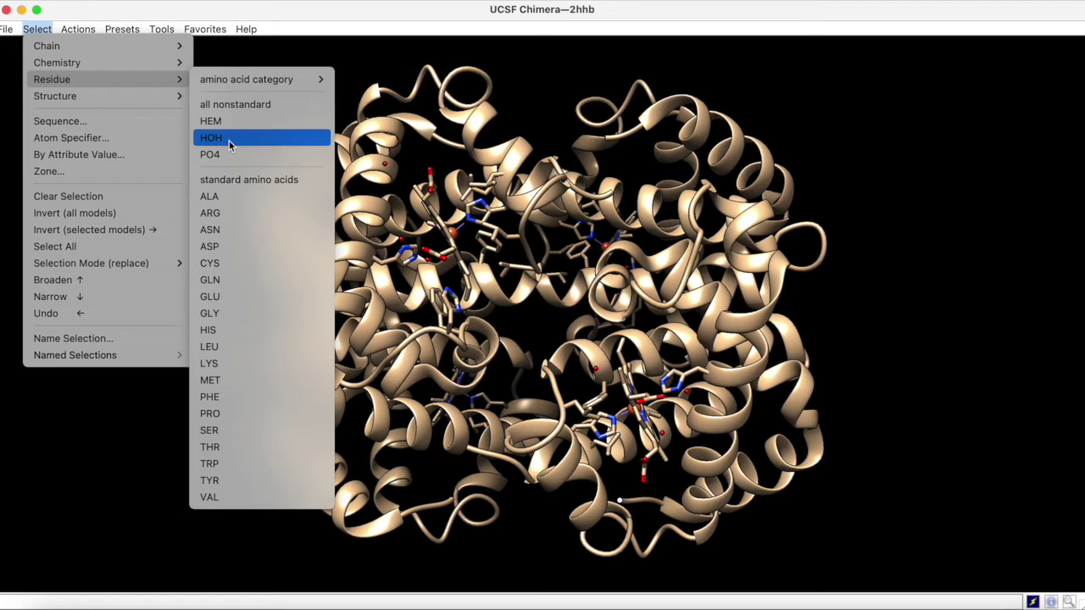
click(237, 55)
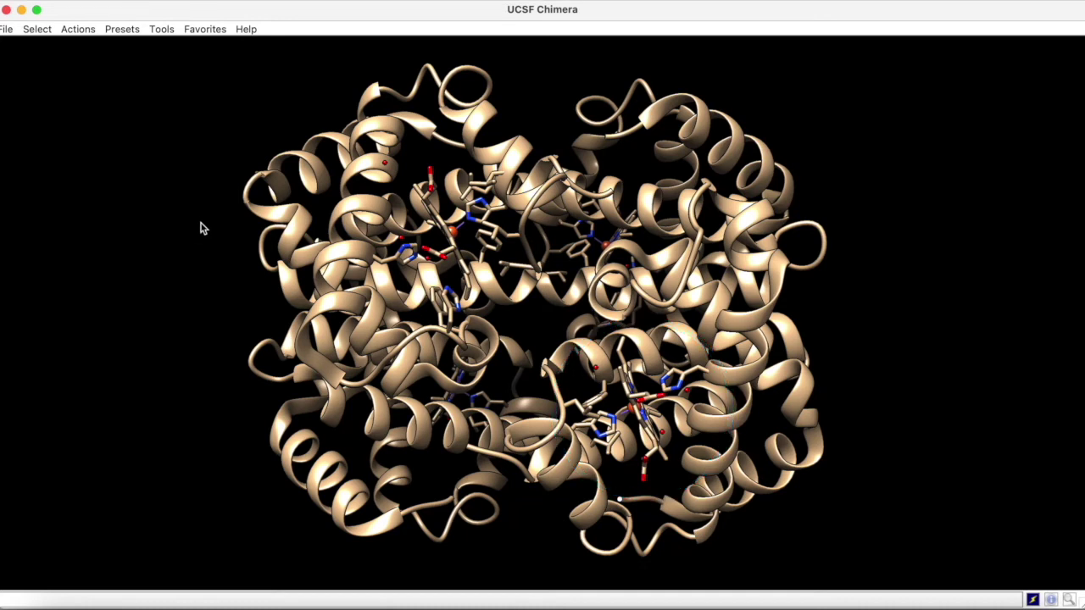
Step: Select every HEM residue in the model
click(42, 33)
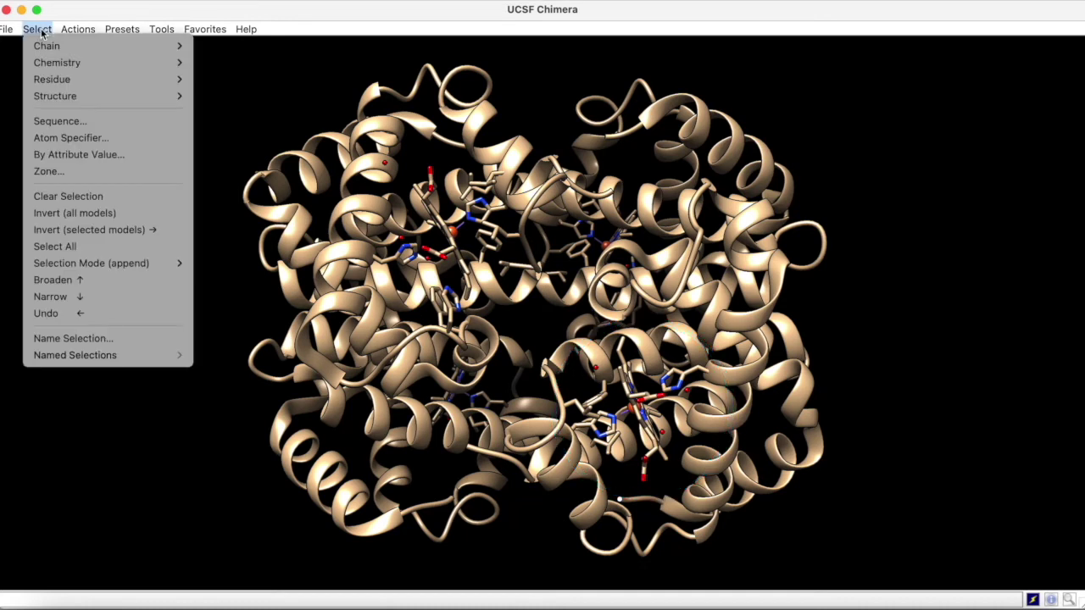
mouse_move(42, 78)
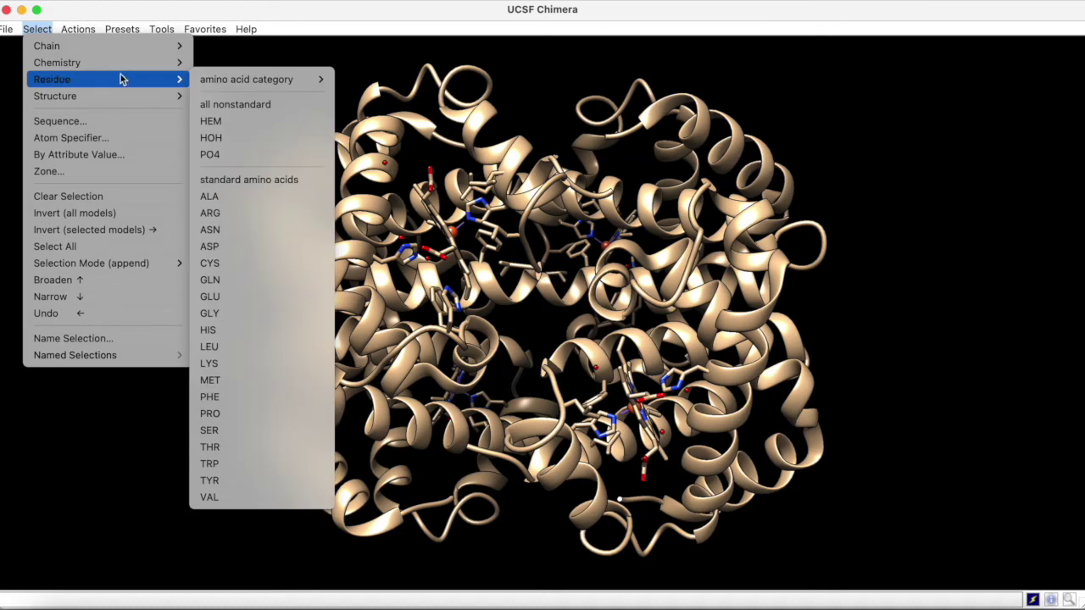
click(233, 123)
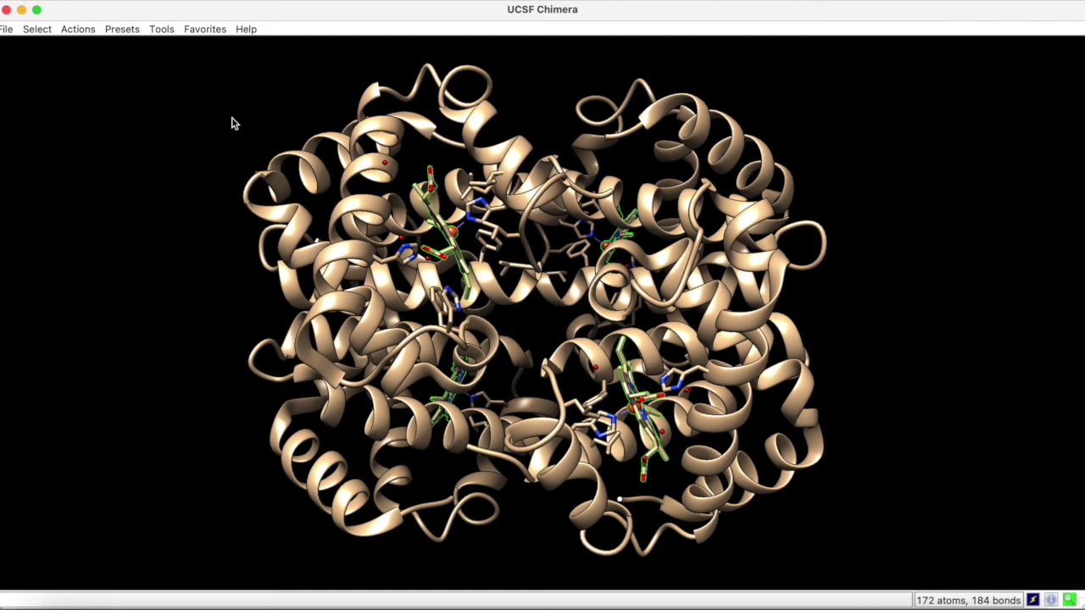
Step: Set selection mode to intersect and pick chain B, leaving one 43-atom heme
click(49, 38)
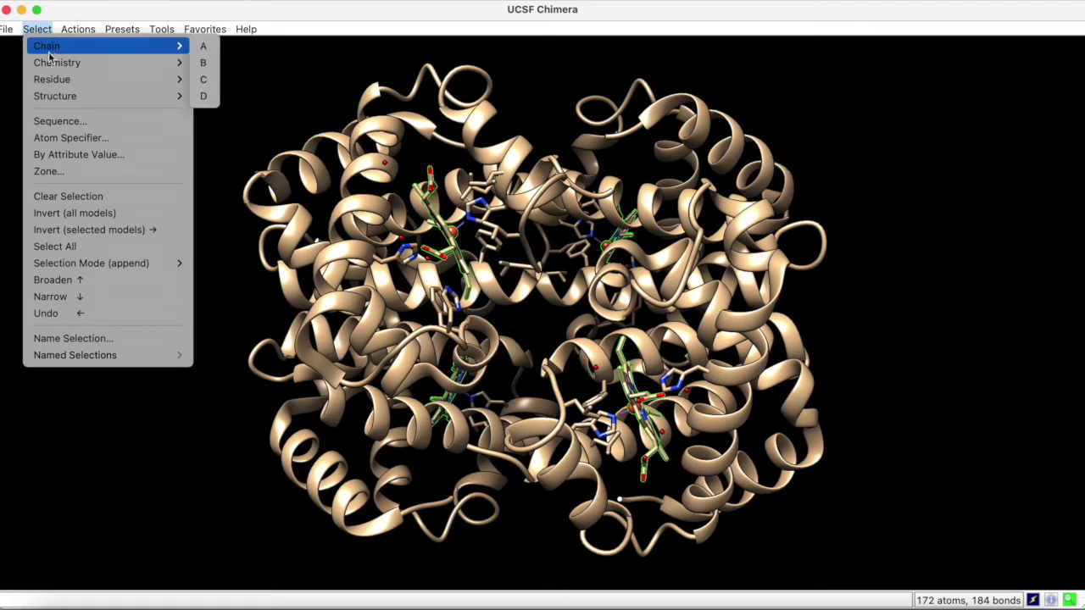
mouse_move(93, 268)
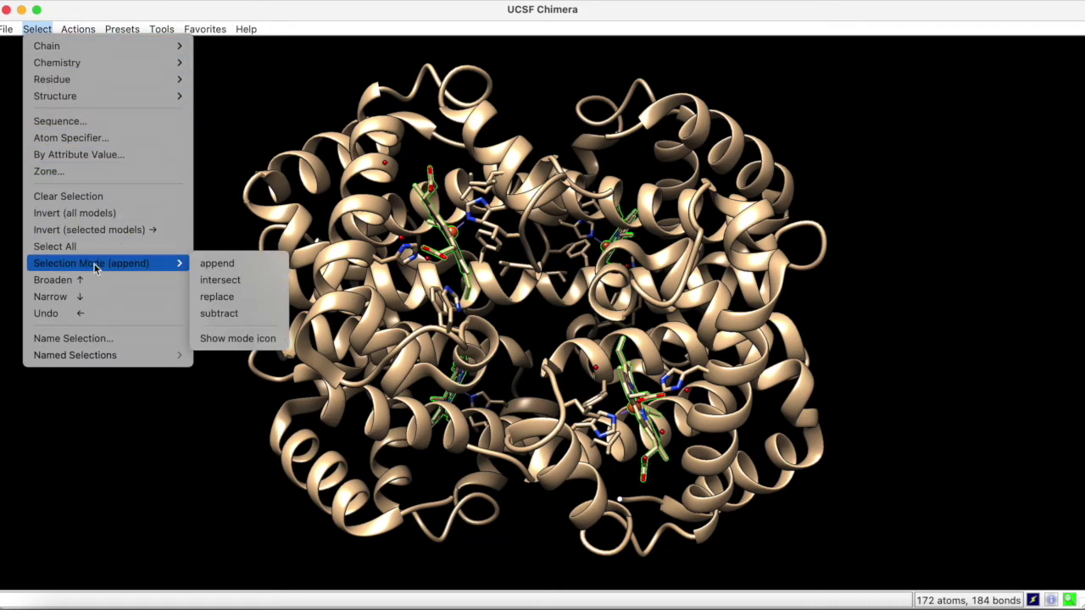
click(198, 280)
click(44, 33)
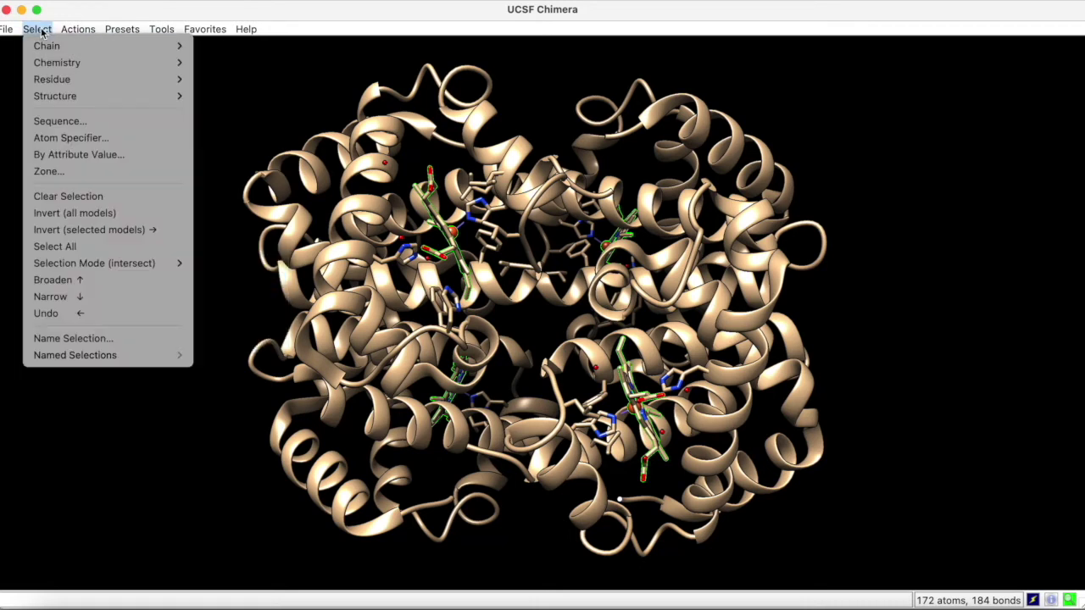
mouse_move(51, 46)
click(203, 63)
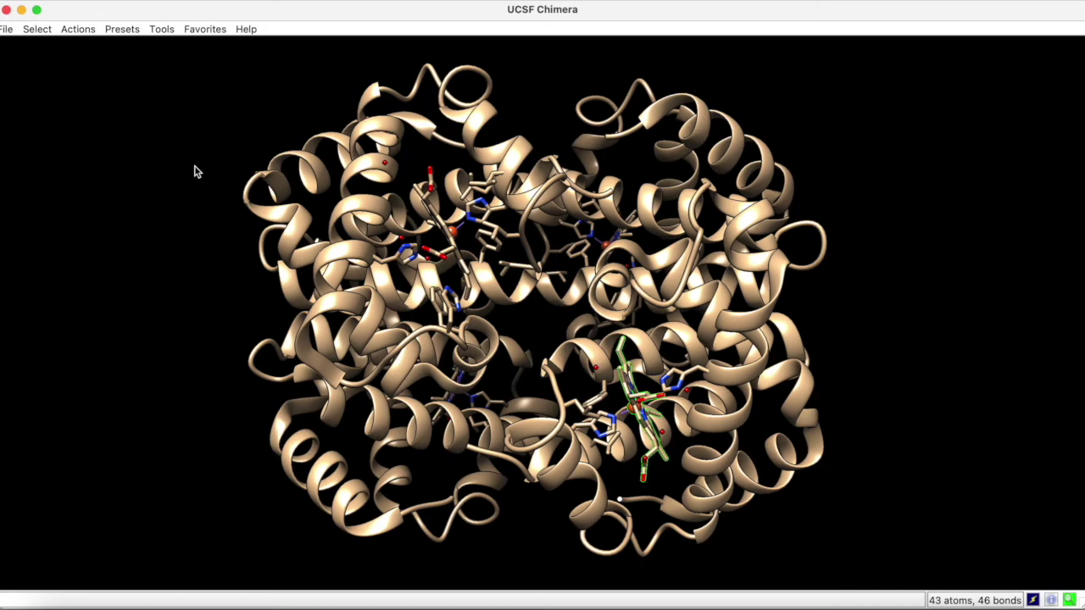
Step: Set the selection mode back to replace and clear the heme-only selection
click(38, 28)
mouse_move(113, 266)
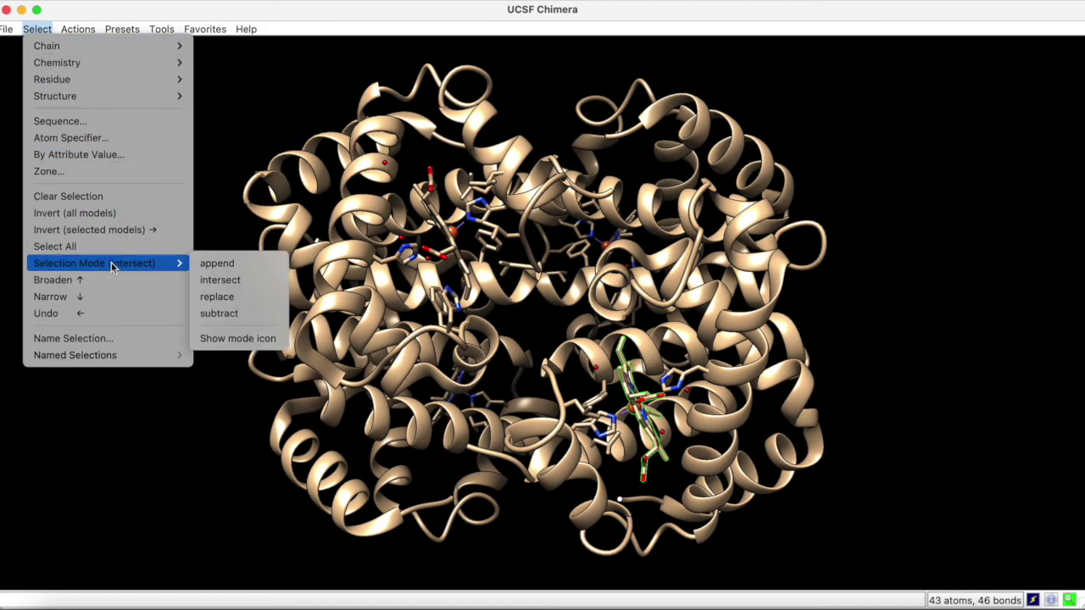
click(223, 301)
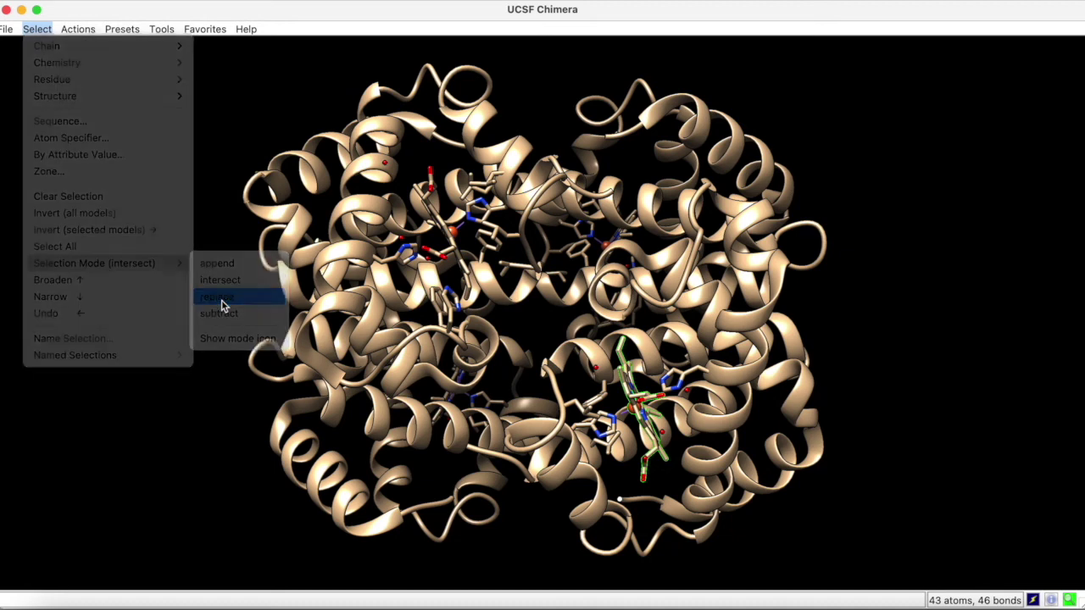
click(41, 30)
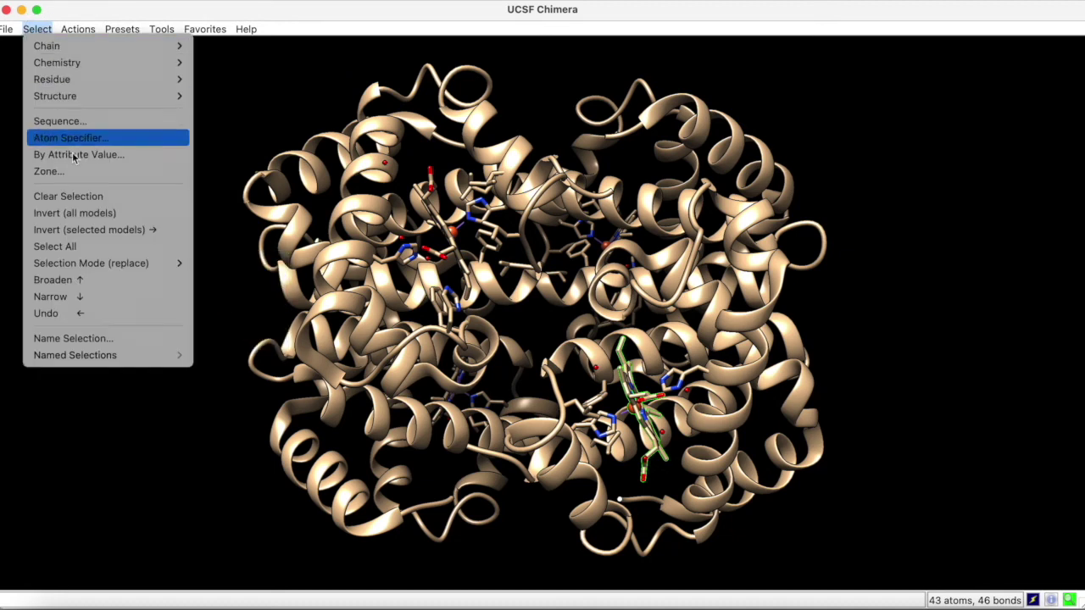
click(78, 201)
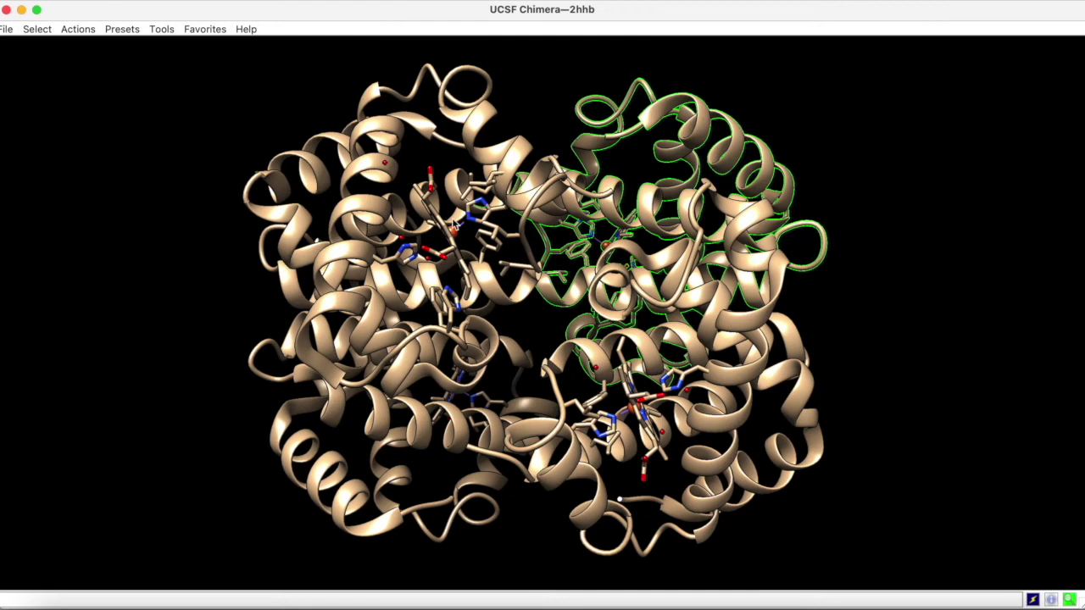
Step: Colour the selected chain's ribbon cyan, then set atoms/bonds as the colour target
click(88, 33)
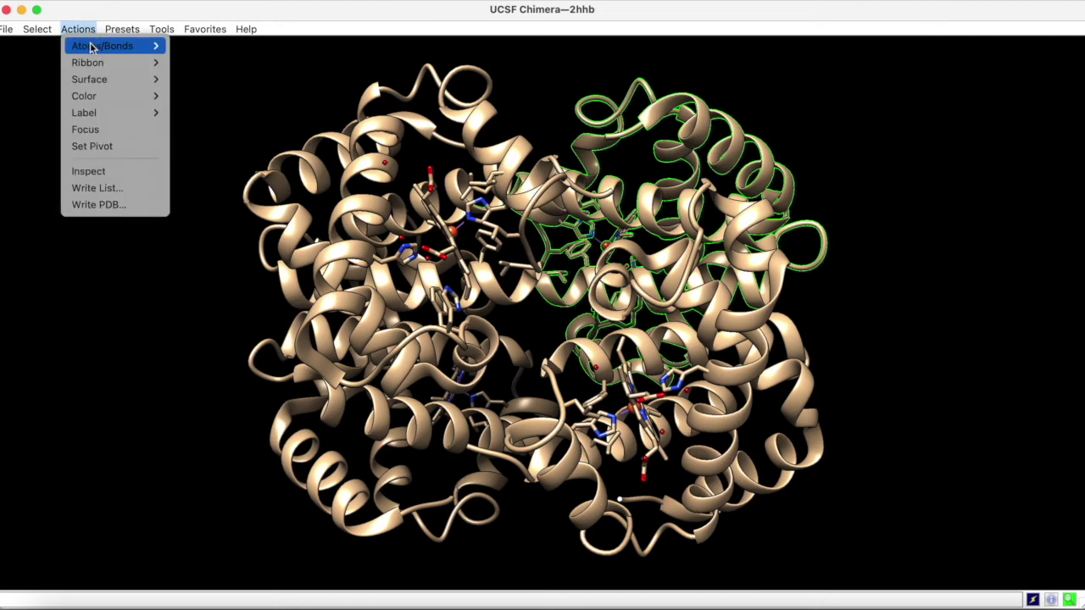
mouse_move(97, 97)
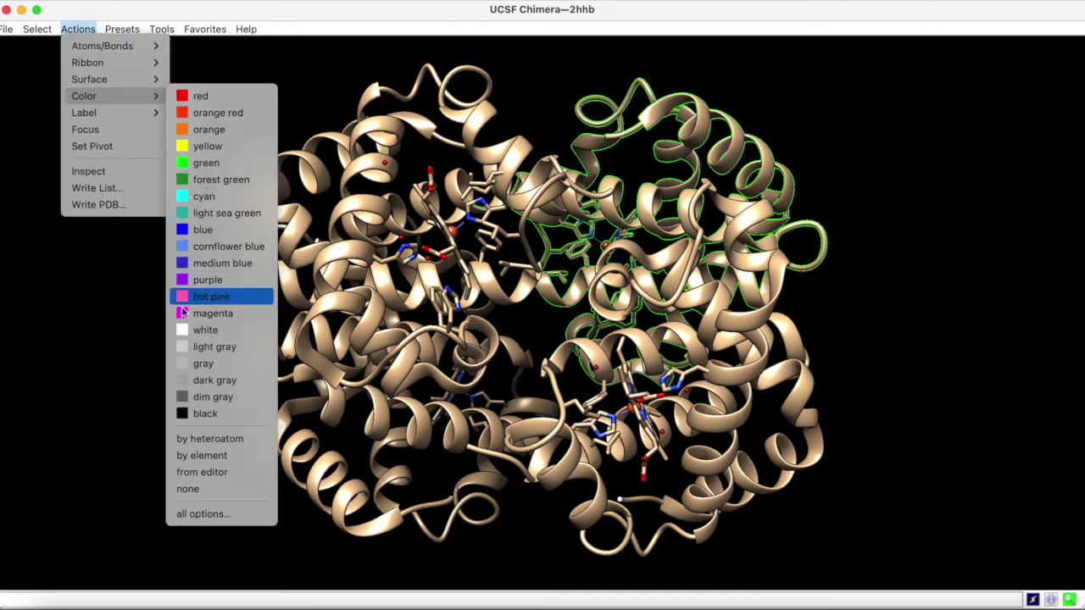
click(174, 517)
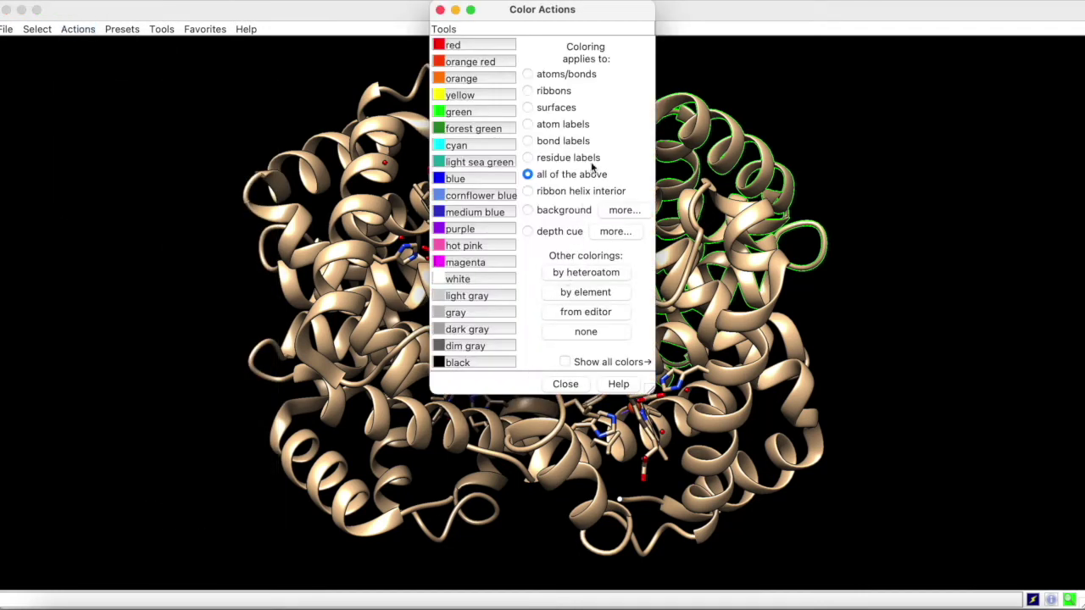
drag(612, 12, 155, 75)
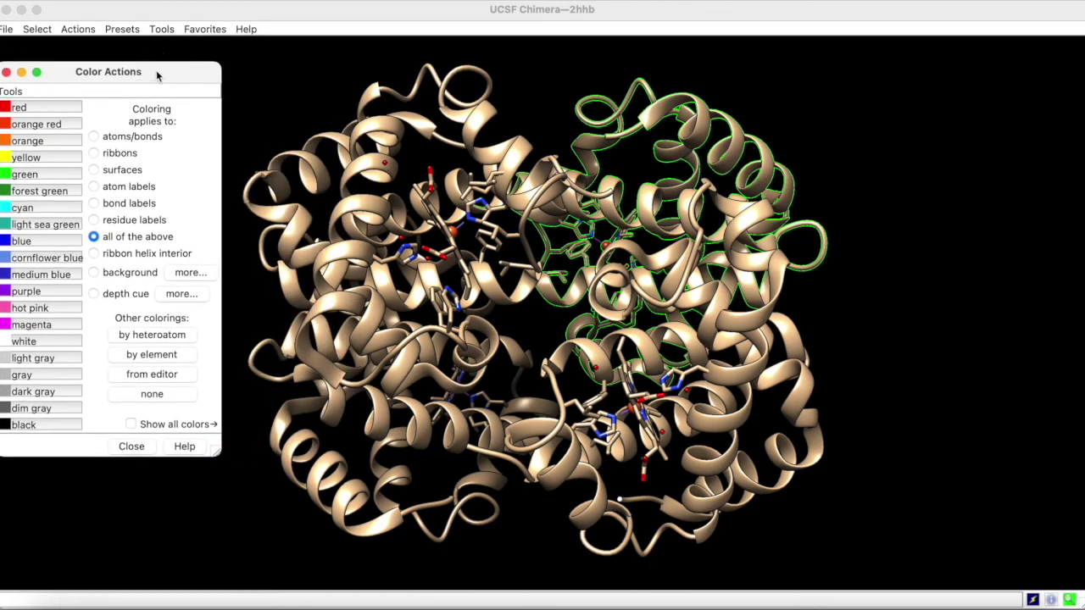
click(95, 154)
click(7, 208)
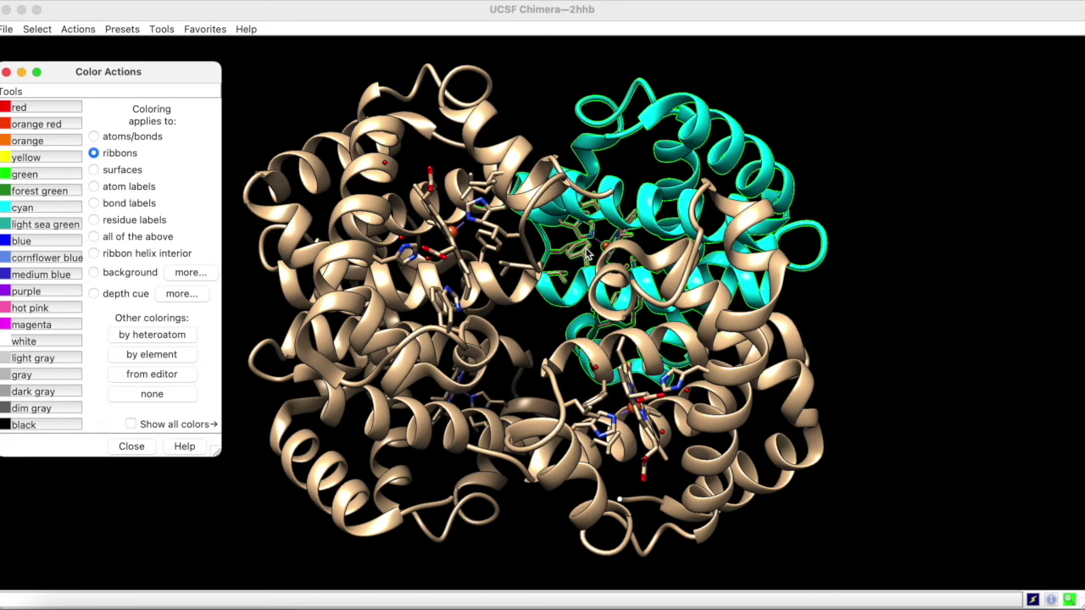
click(94, 138)
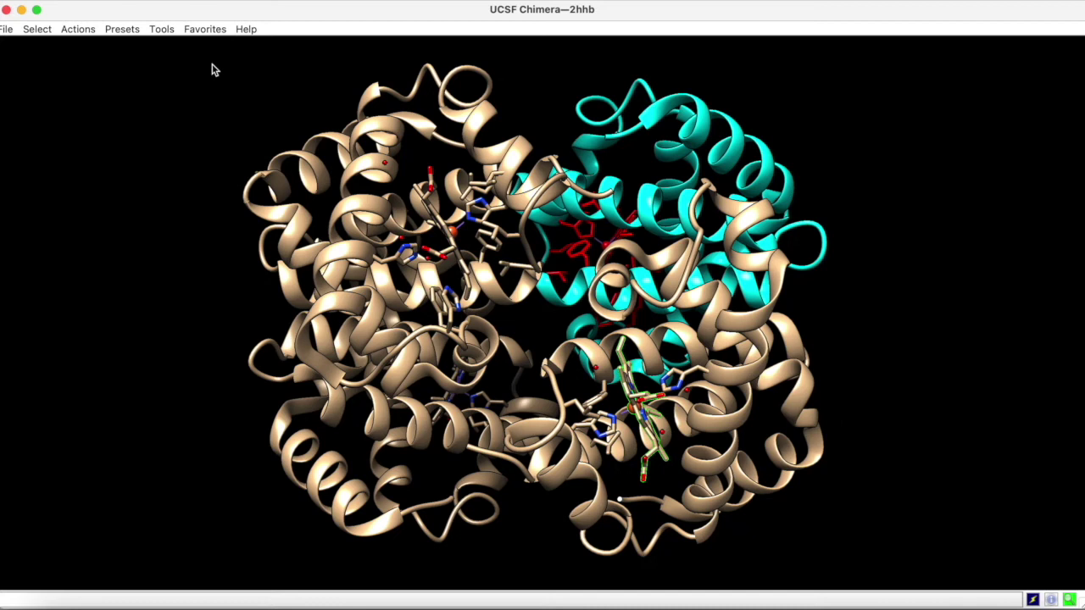
Step: Show the selected heme as ball and stick
click(89, 31)
mouse_move(90, 47)
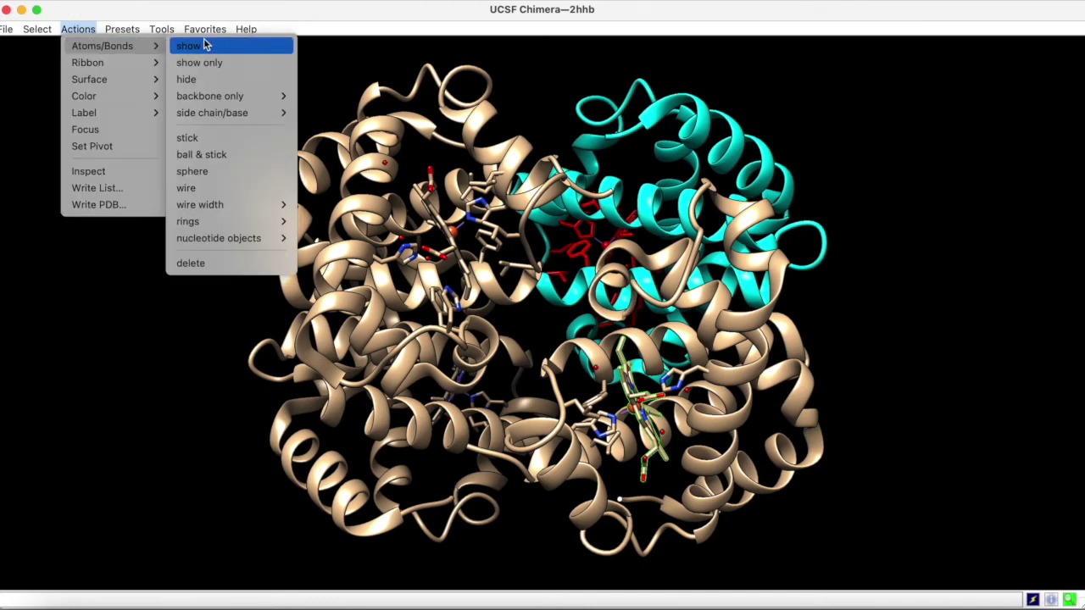
click(211, 158)
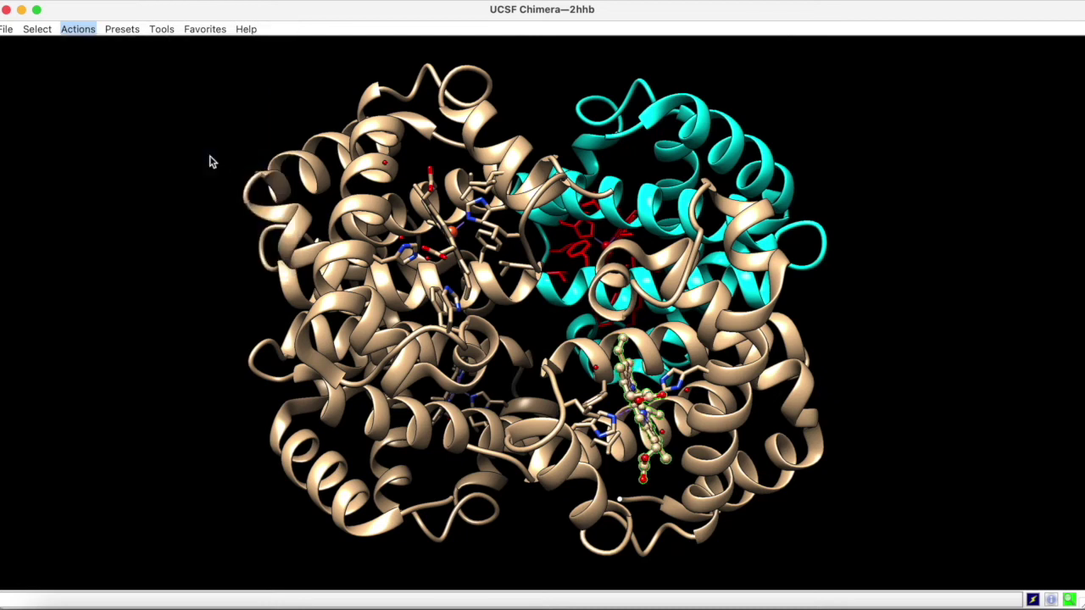
Step: Draw the heme as spheres, then switch it back to sticks
mouse_move(642, 404)
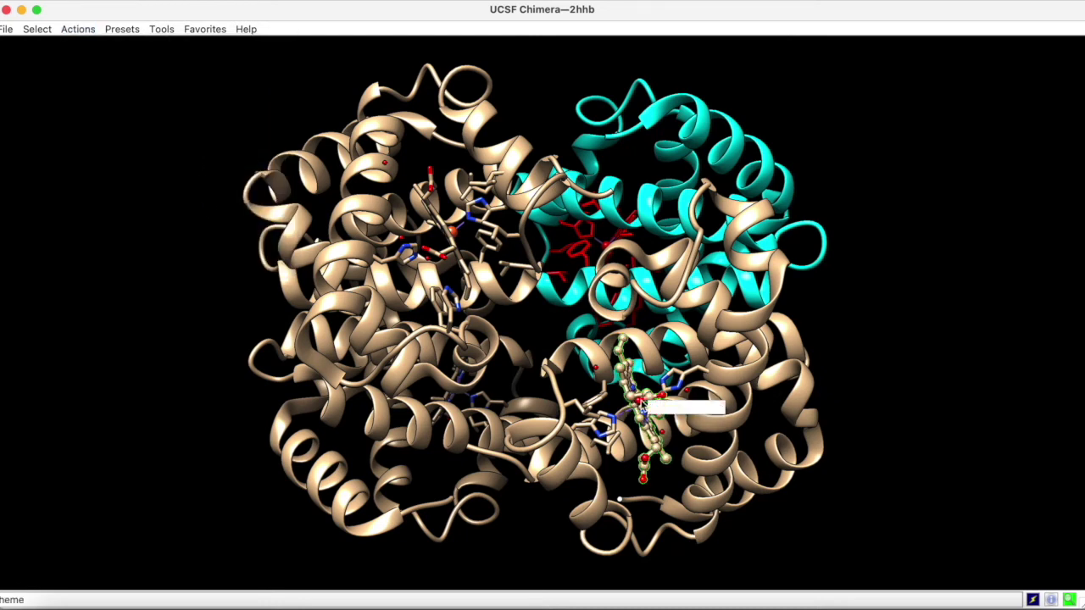
click(83, 34)
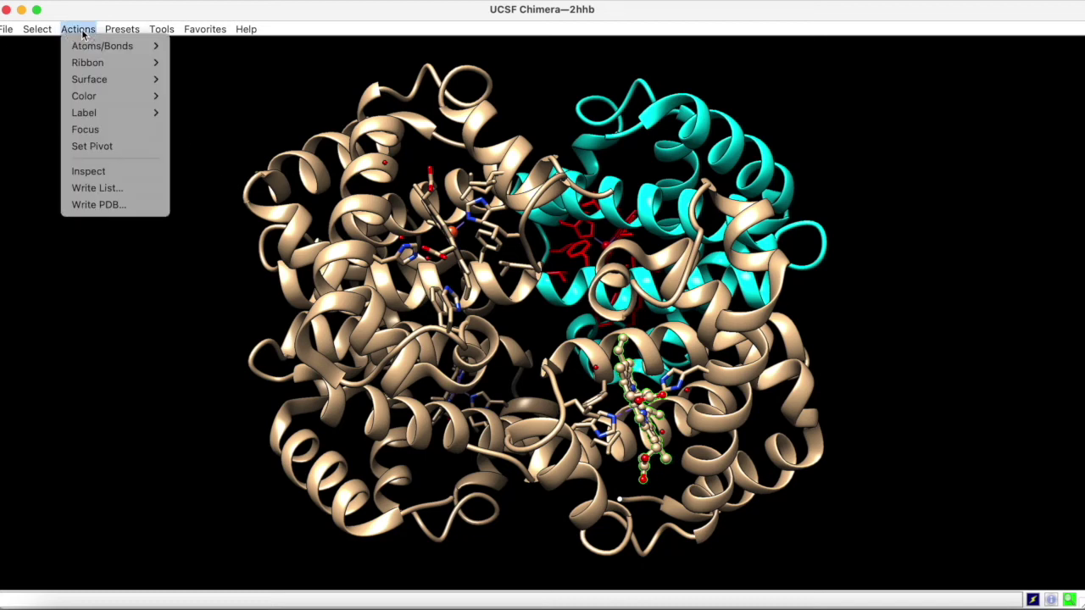
mouse_move(85, 48)
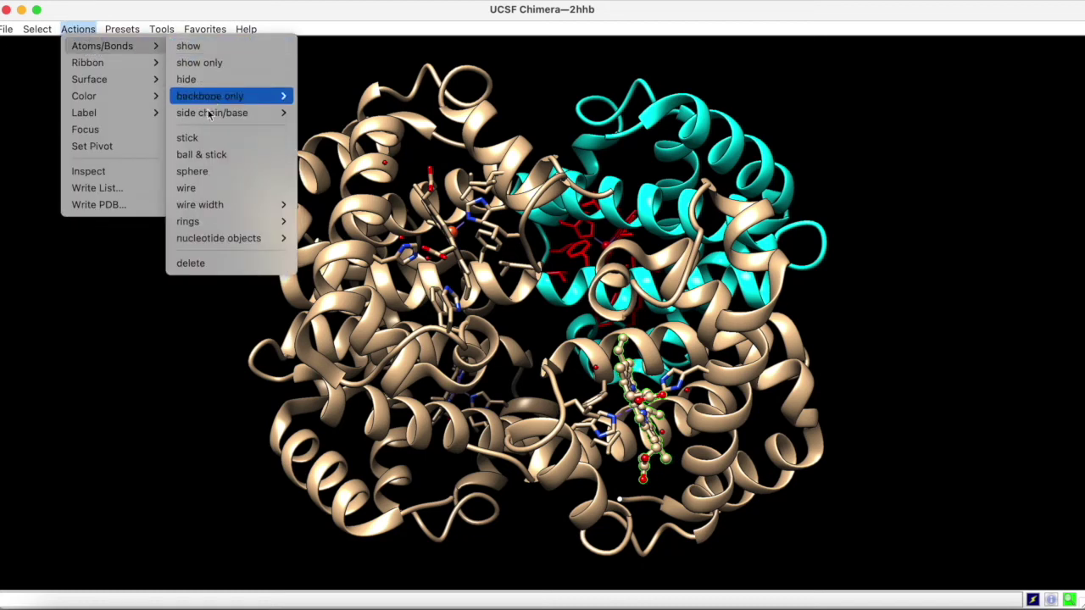
click(193, 171)
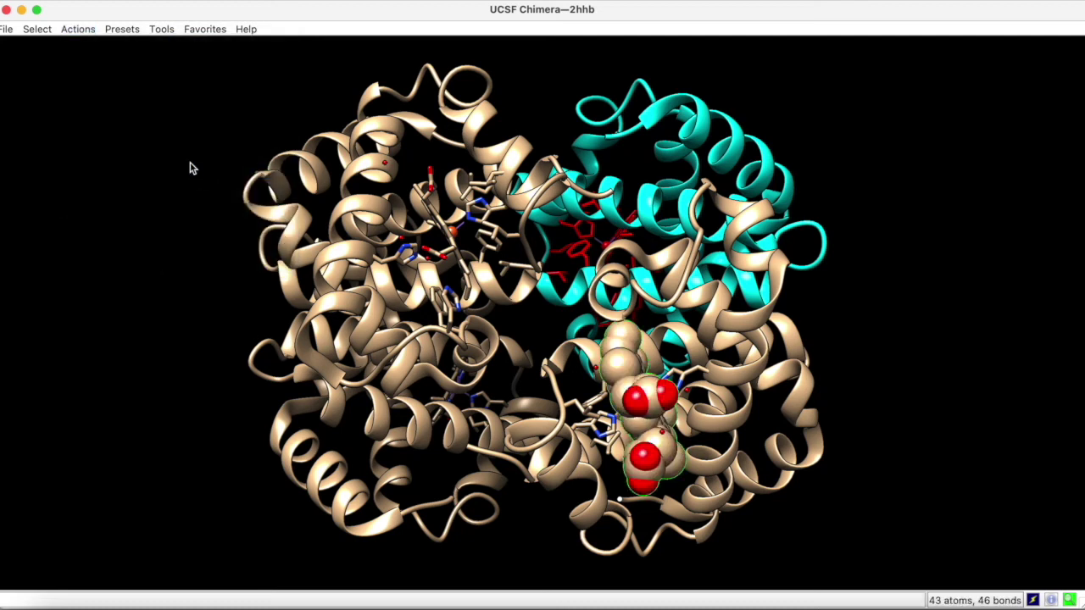
click(85, 32)
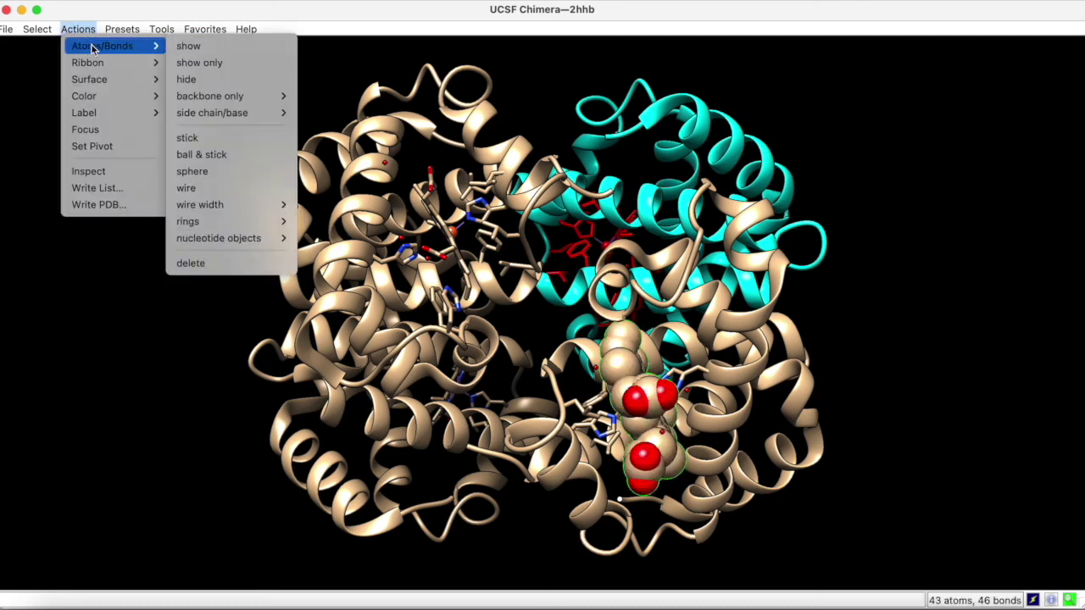
click(201, 137)
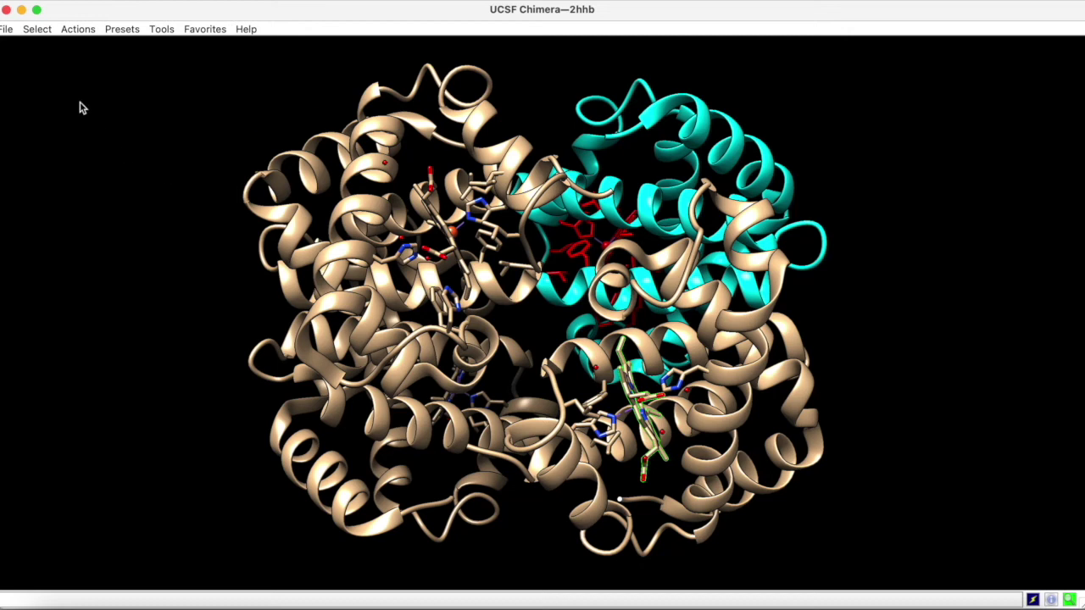
Step: Select the iron atom by element (Fe)
click(37, 29)
mouse_move(51, 64)
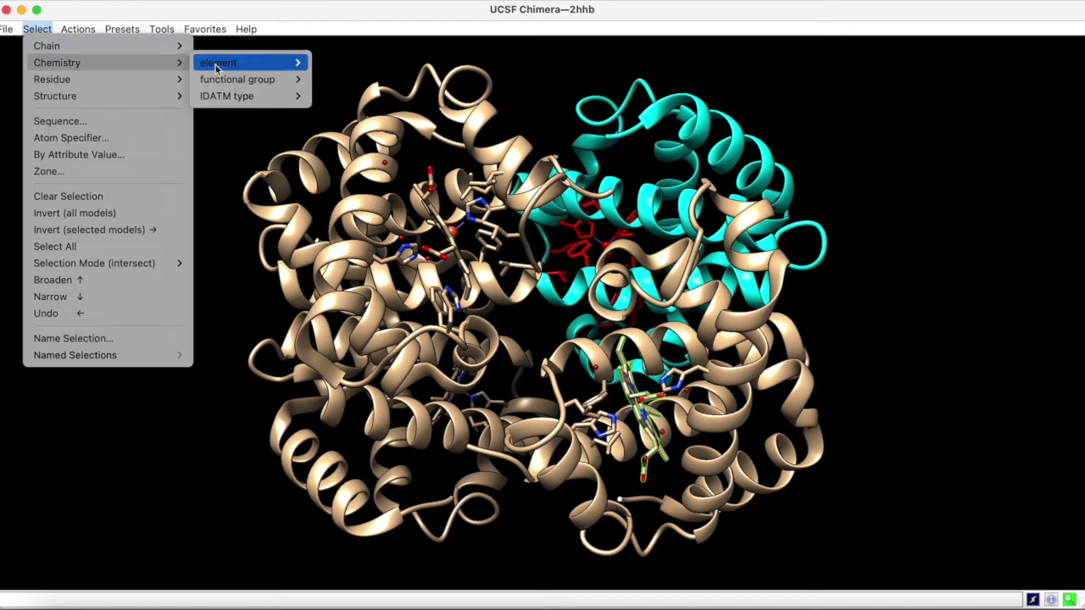
mouse_move(214, 63)
mouse_move(345, 138)
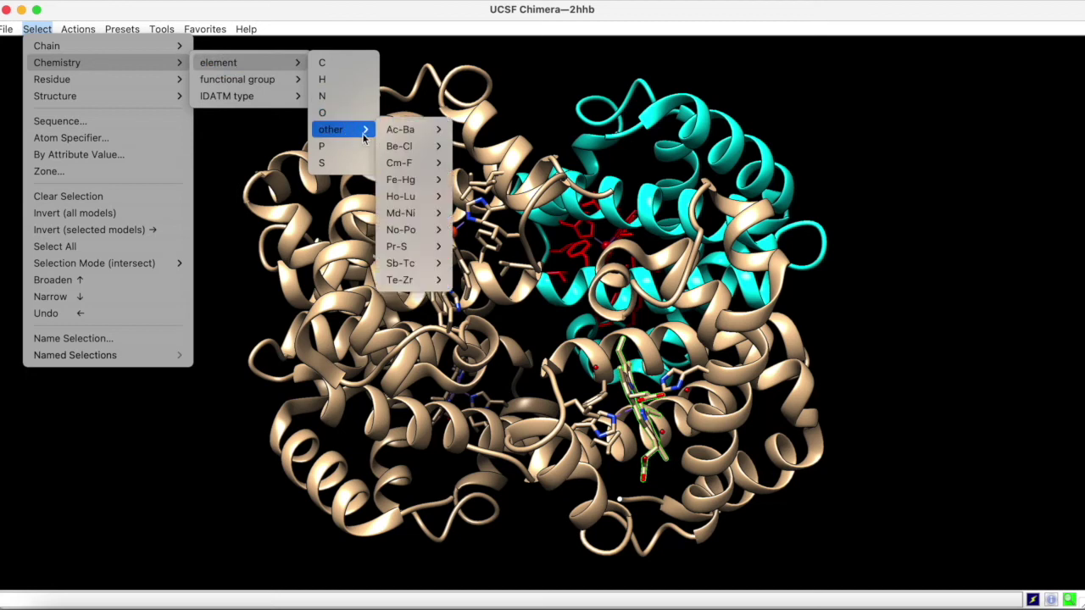
mouse_move(404, 180)
click(458, 183)
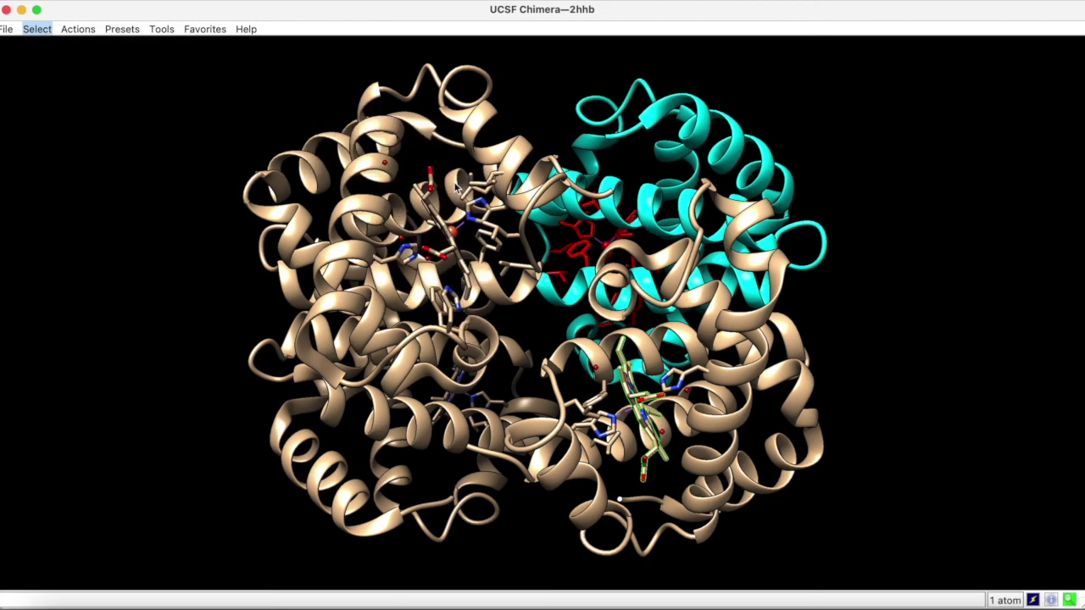
Step: Display the selected iron atom as a sphere
click(88, 33)
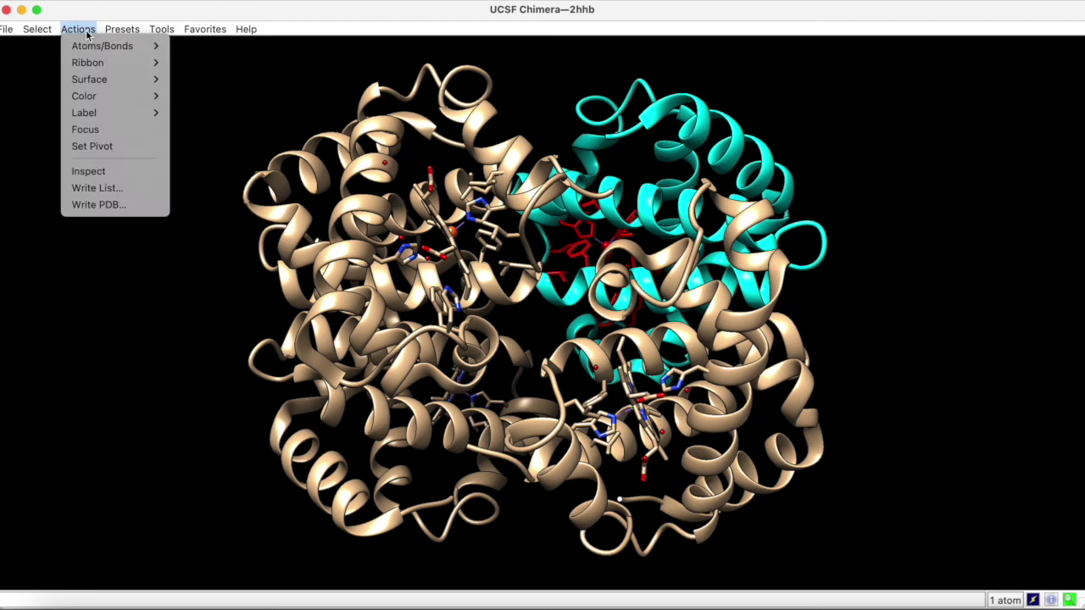
mouse_move(95, 47)
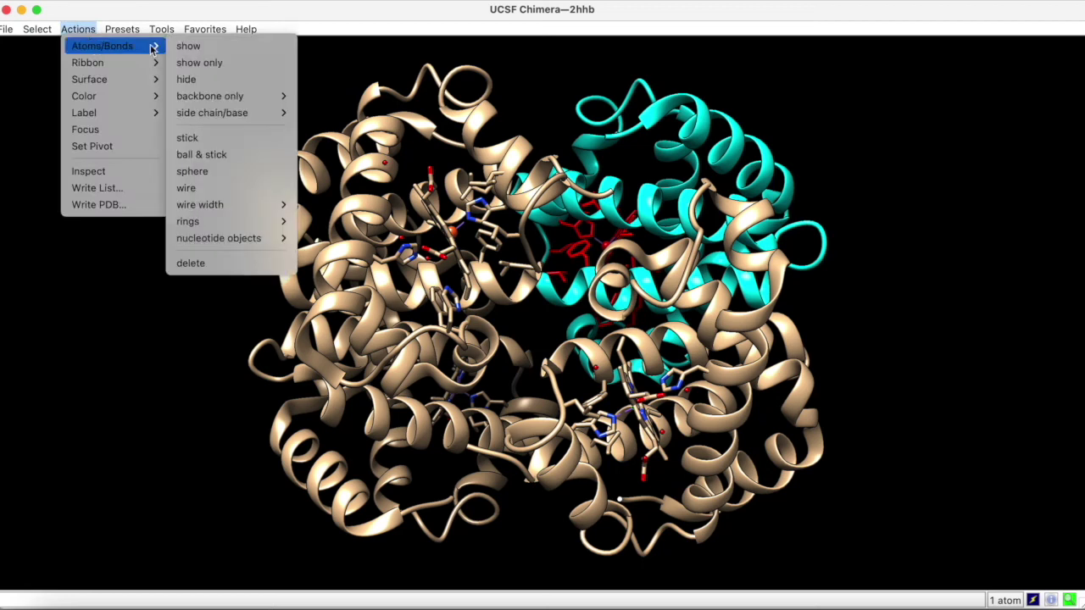
click(230, 176)
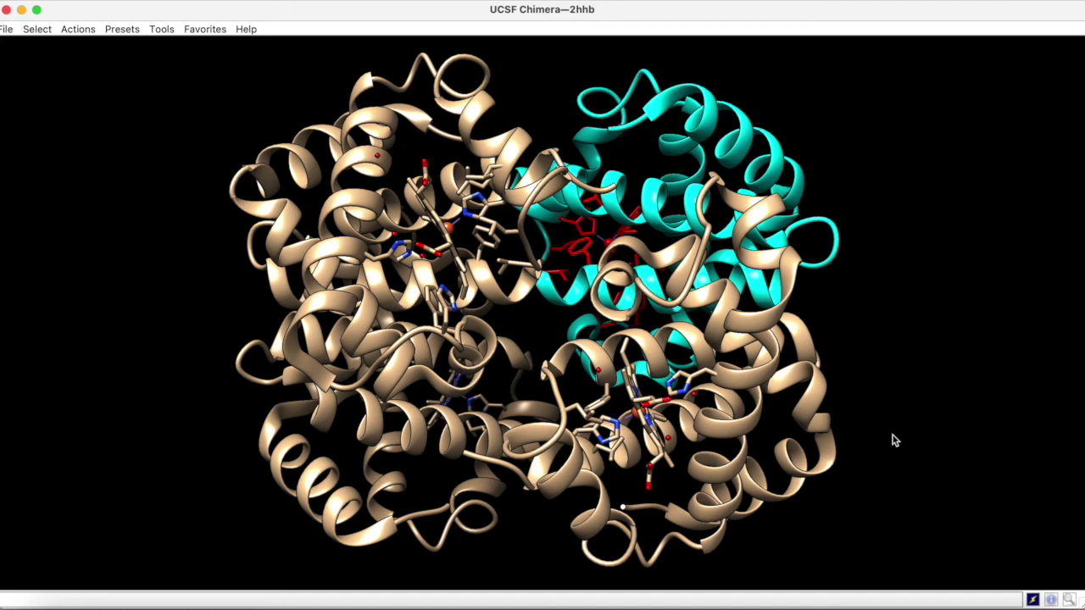
Step: Select chain B
click(39, 31)
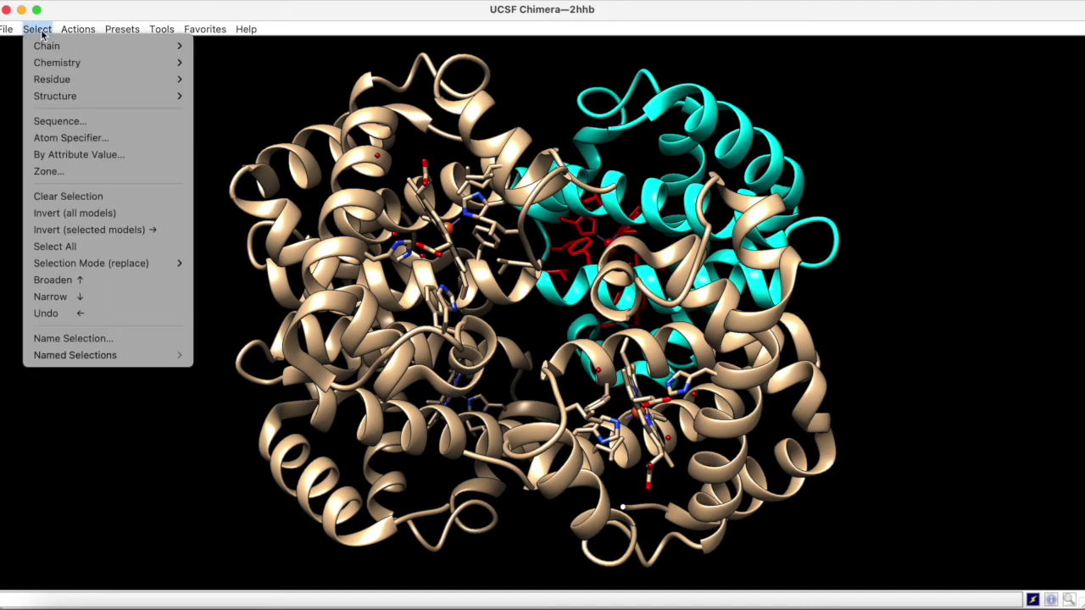
mouse_move(44, 45)
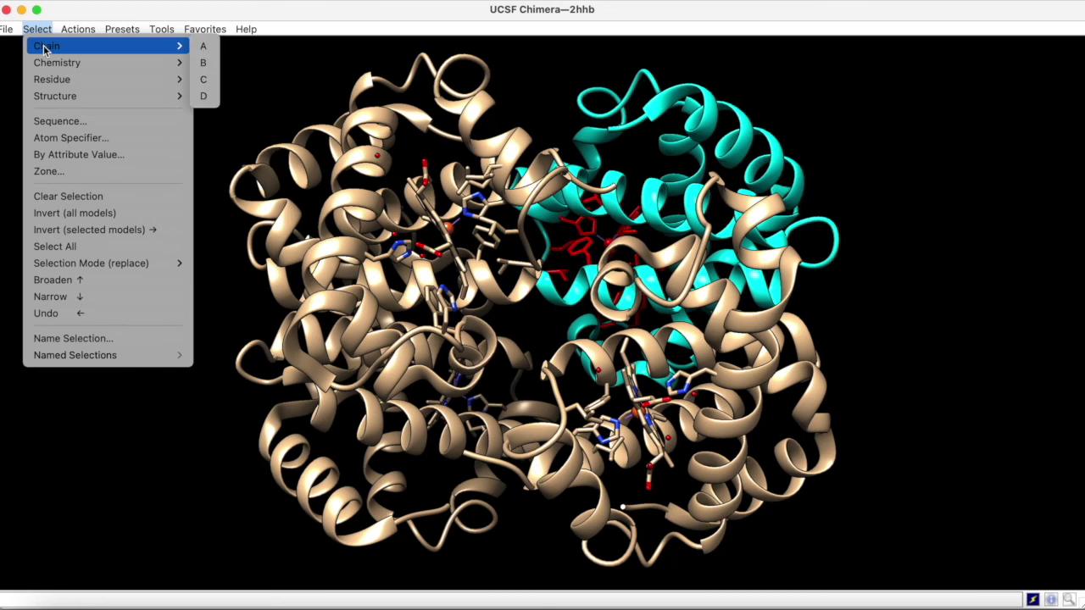
click(208, 66)
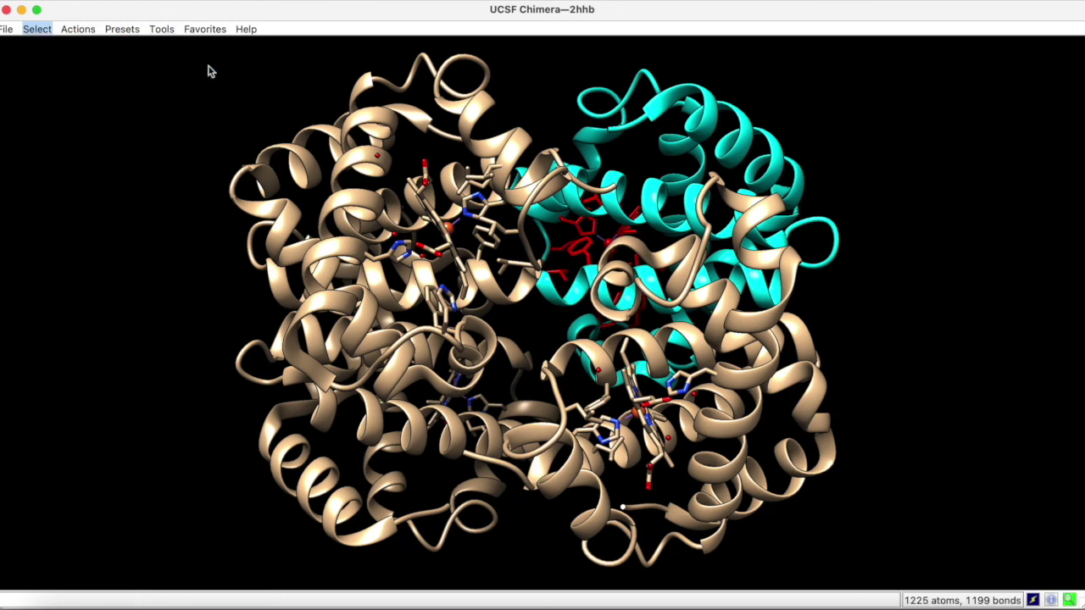
Step: Hide chain B's ribbon to leave only its sticks, then go to restore it
click(88, 32)
mouse_move(88, 65)
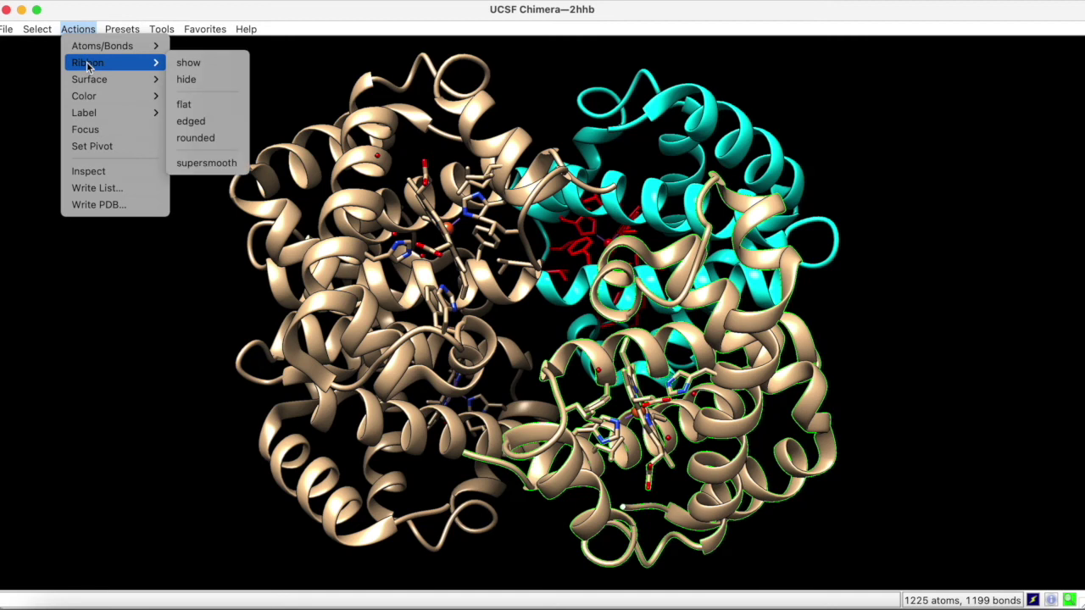
click(197, 79)
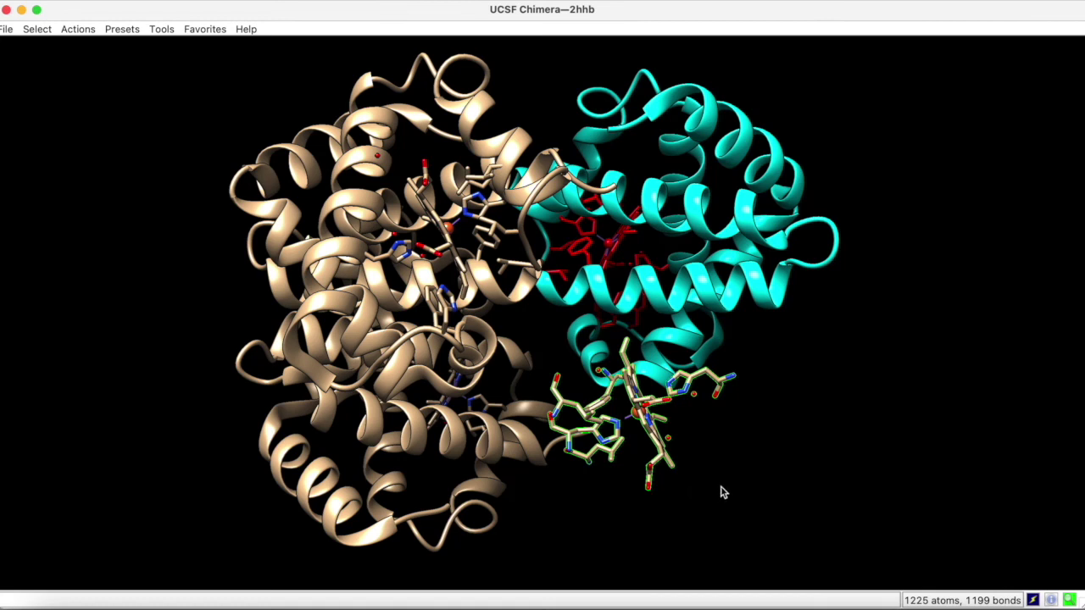
click(87, 31)
mouse_move(92, 63)
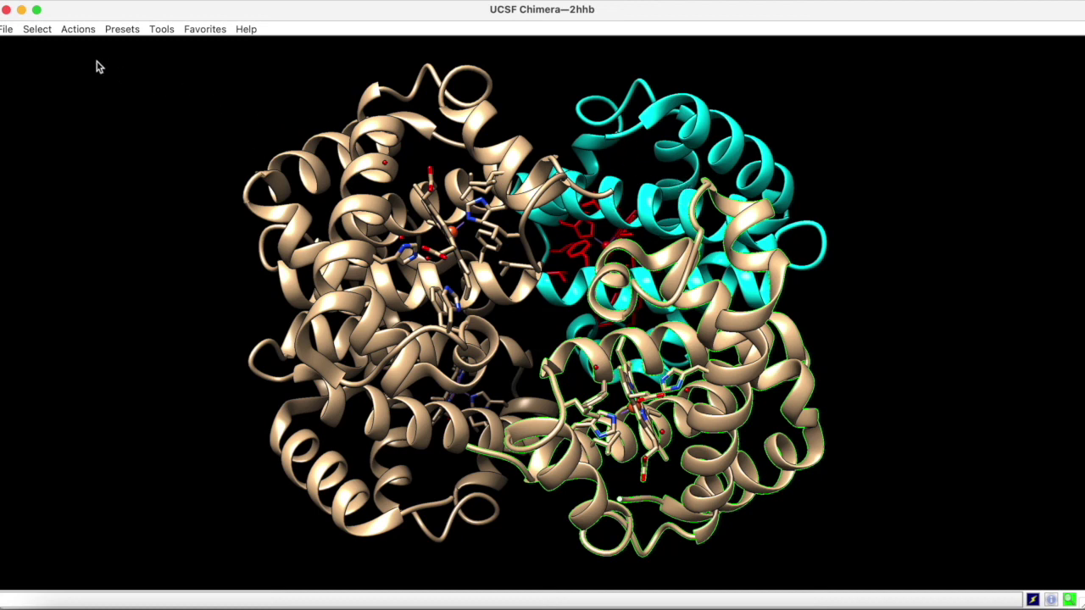
Step: Switch the Selection Mode to append so new selections add to the current one
click(44, 31)
mouse_move(96, 267)
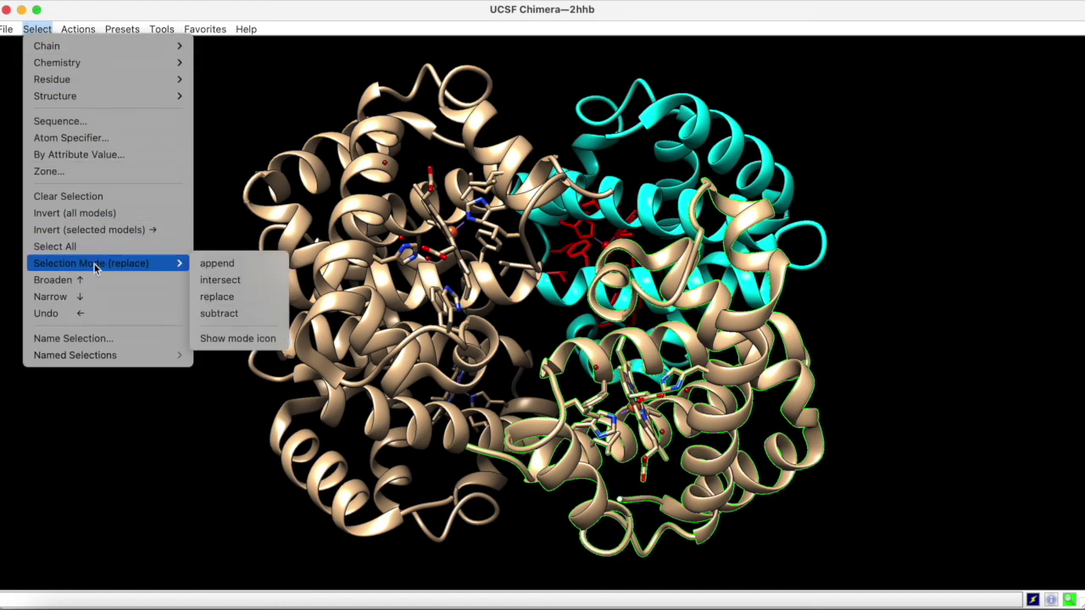
click(217, 264)
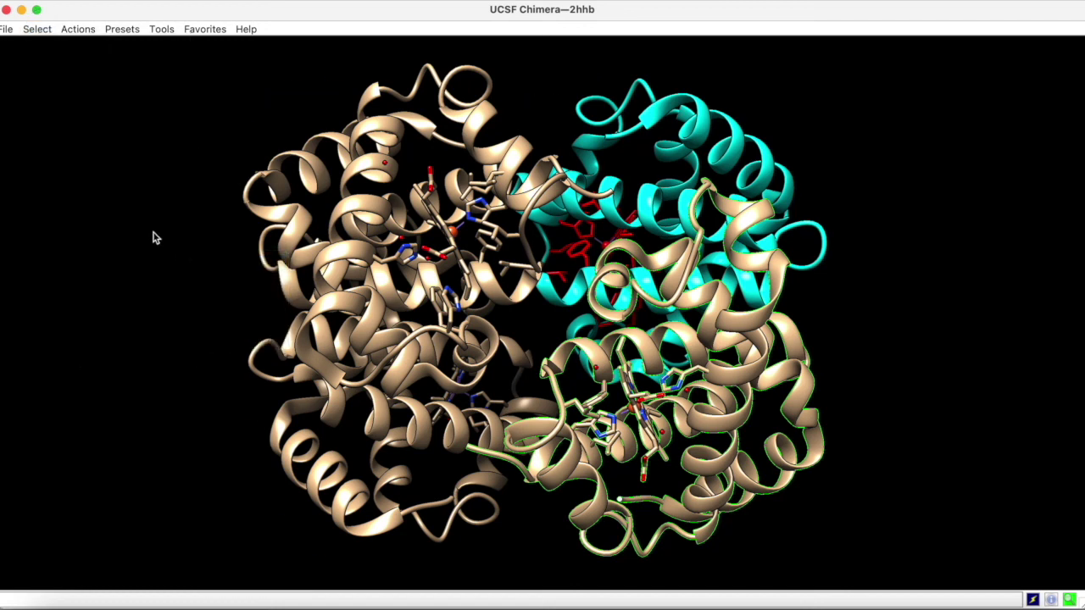
Step: Add chains C and D to the selection alongside chain B
click(38, 29)
mouse_move(49, 46)
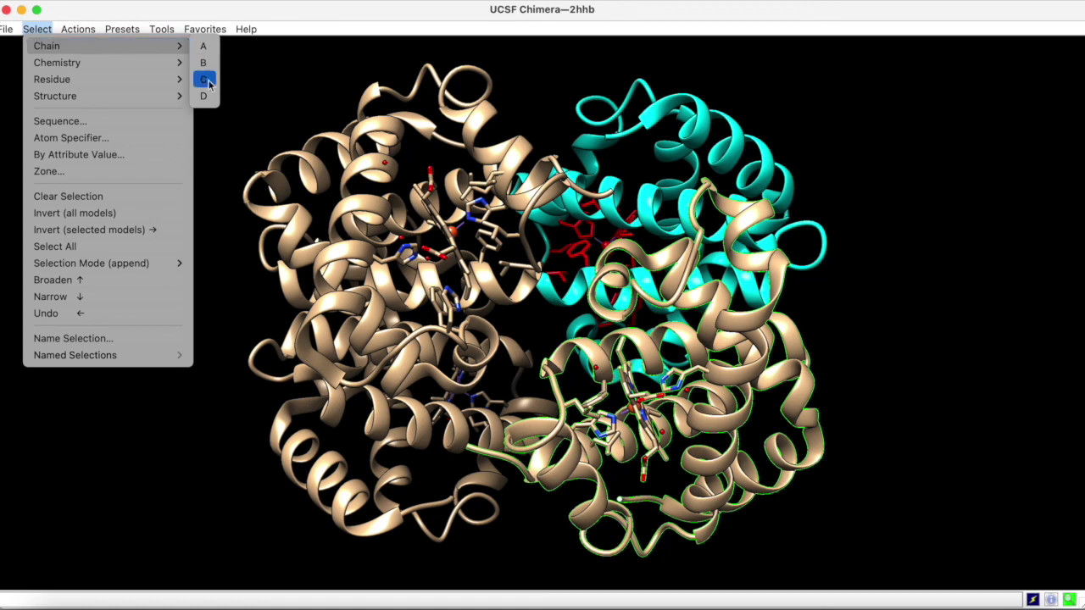
click(202, 81)
click(37, 29)
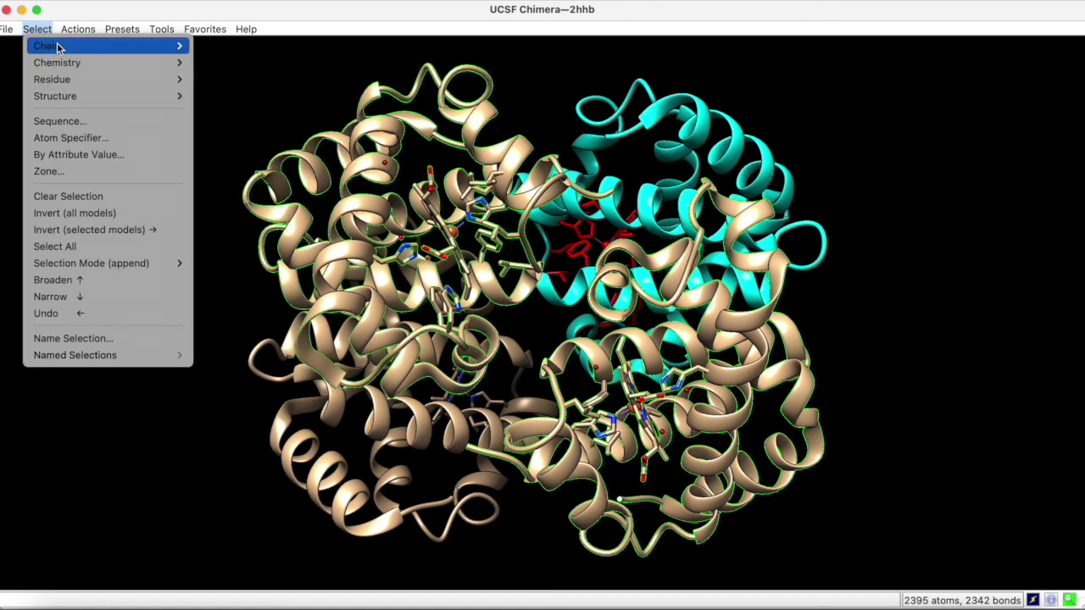
mouse_move(58, 45)
click(206, 81)
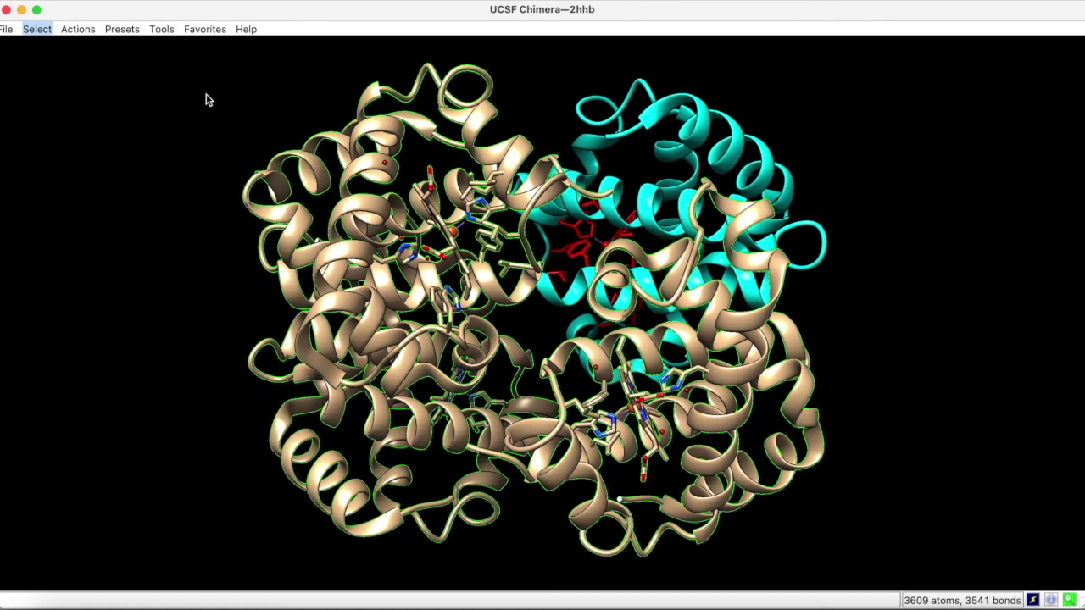
Step: Delete the selected chains B, C and D, leaving only chain A
click(78, 29)
mouse_move(89, 45)
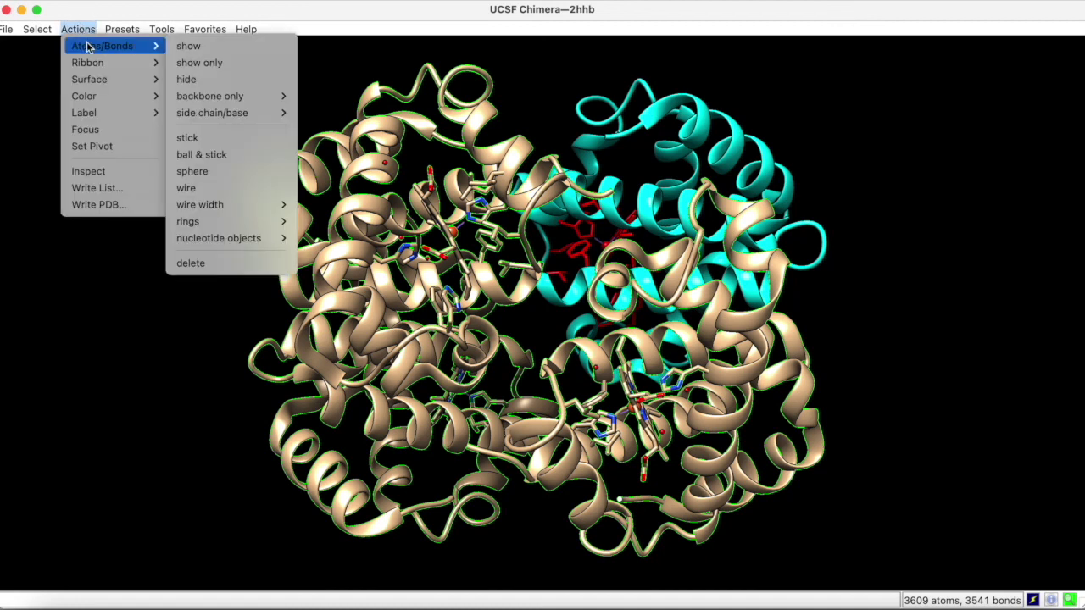
click(205, 266)
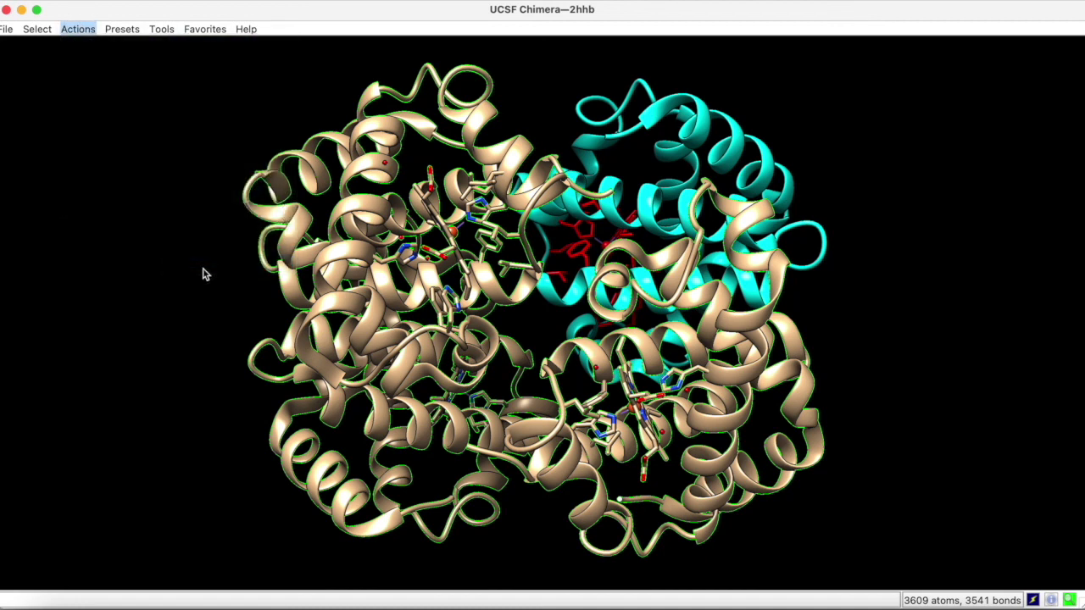